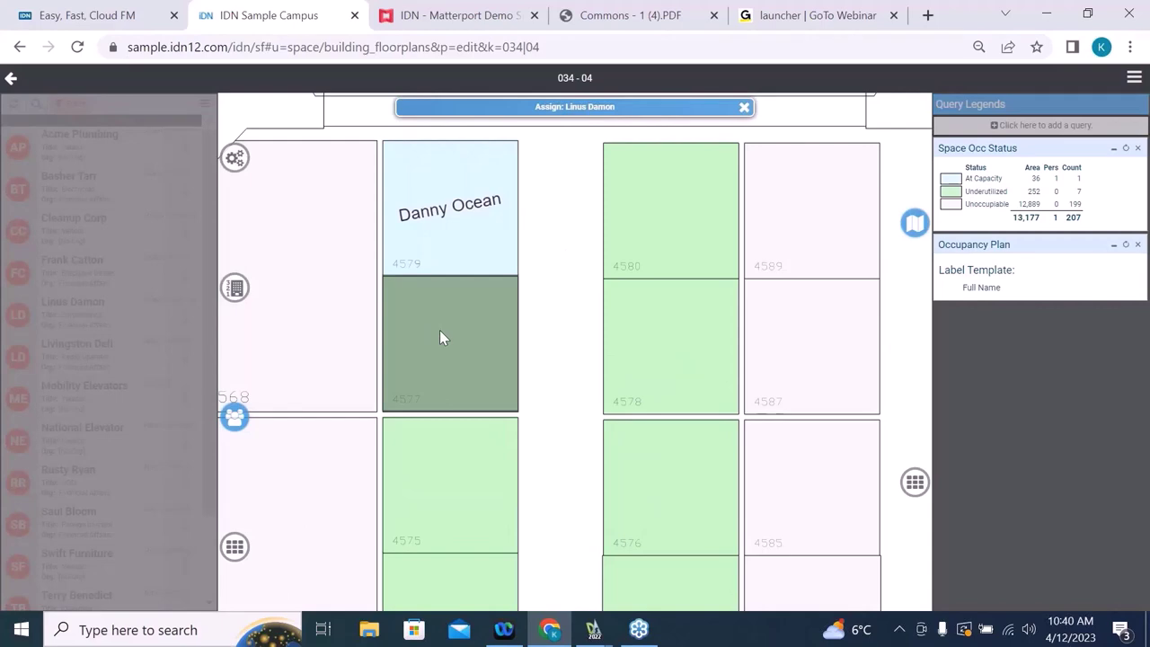
# Assign the pending employee to space 4577 and the Blackjack Dealer from Financial Affairs to space 4580.
pyautogui.click(467, 351)
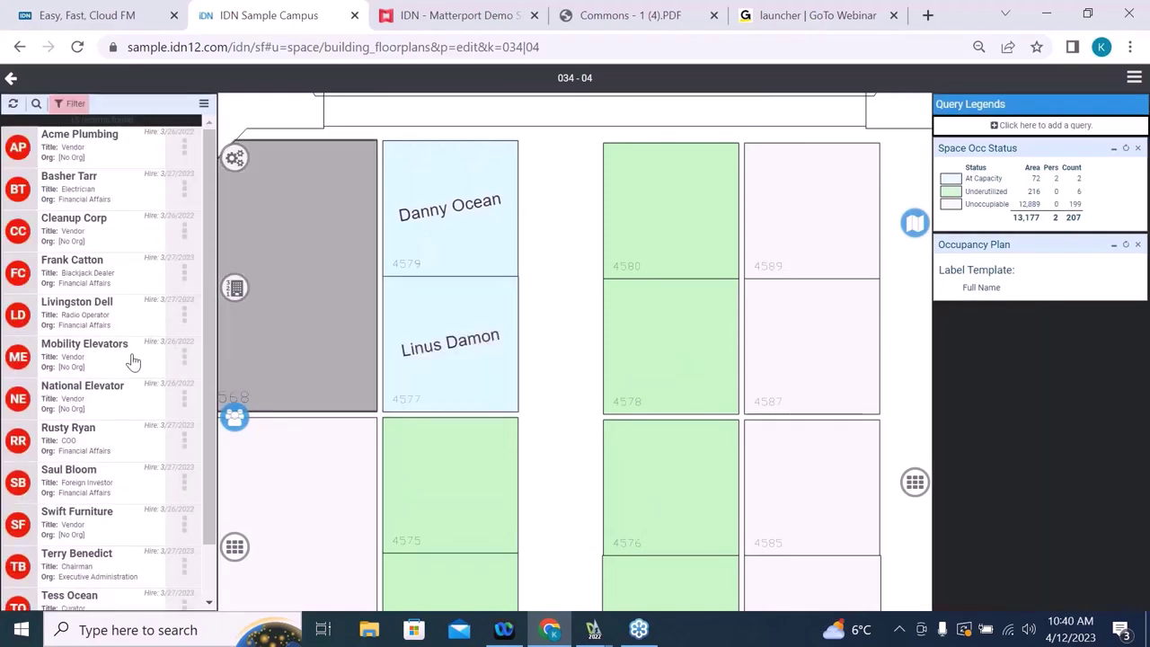
pyautogui.click(82, 271)
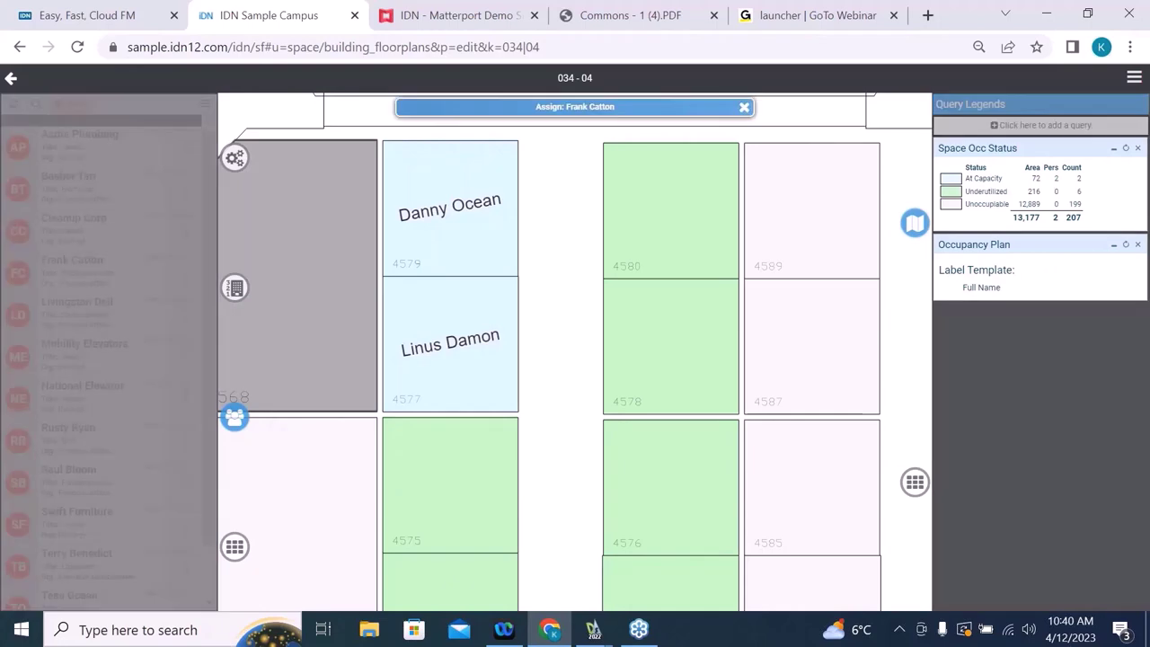
pyautogui.click(674, 214)
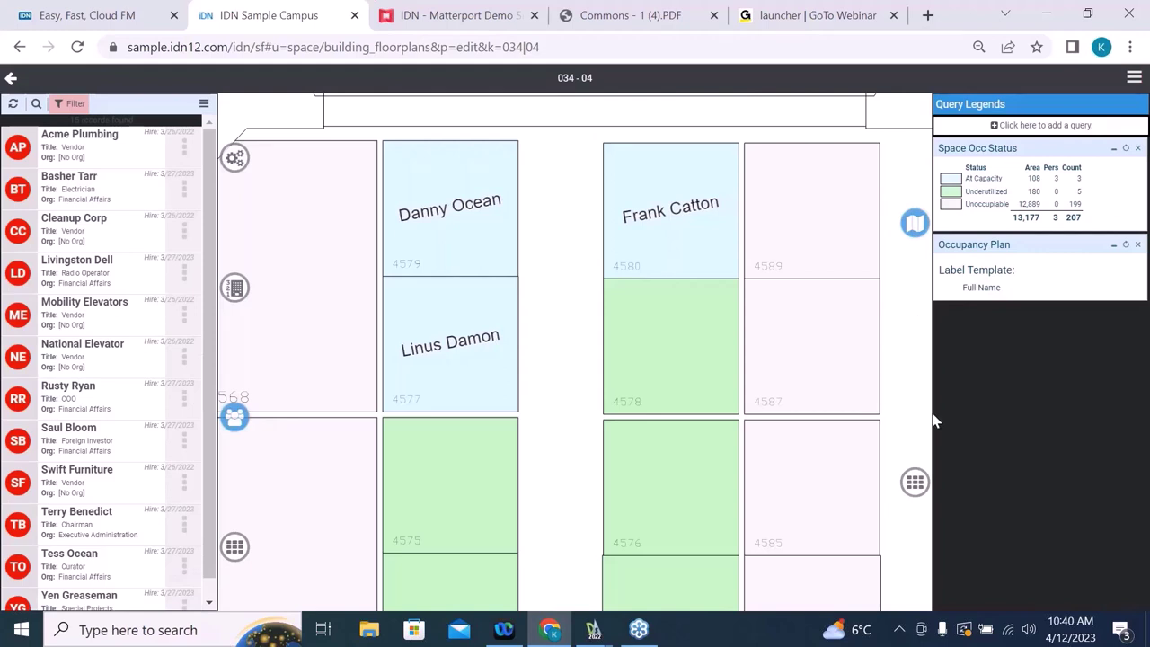
# Review the contact record of the person assigned to space 4579, and return to the floor plan.
pyautogui.click(235, 158)
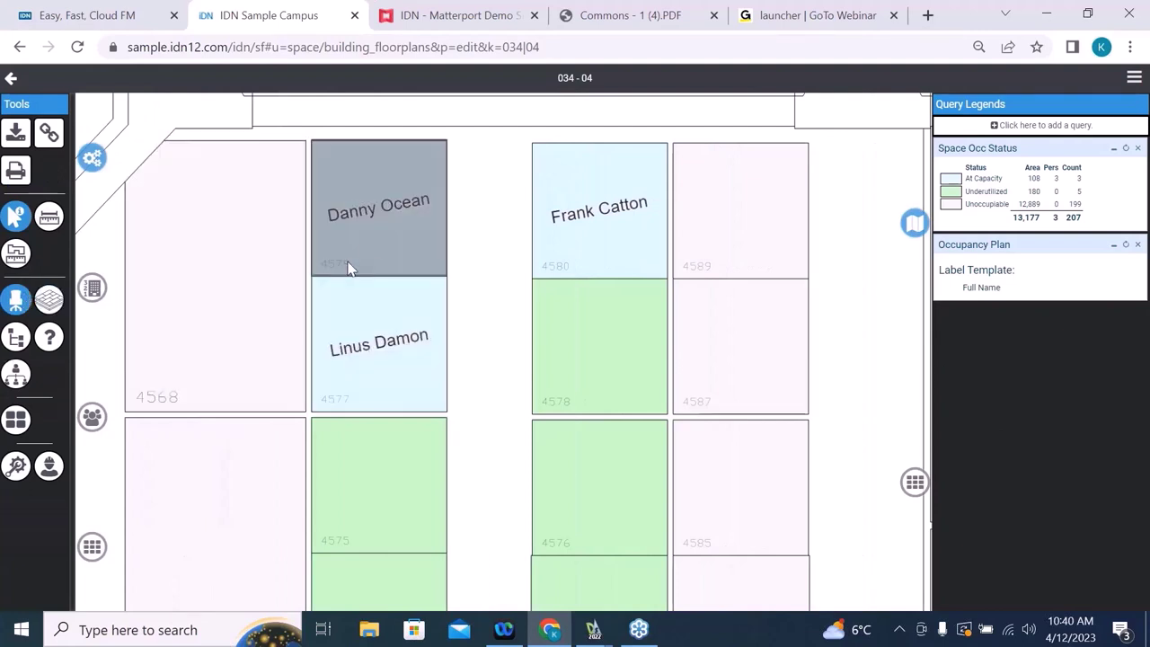
pyautogui.click(374, 249)
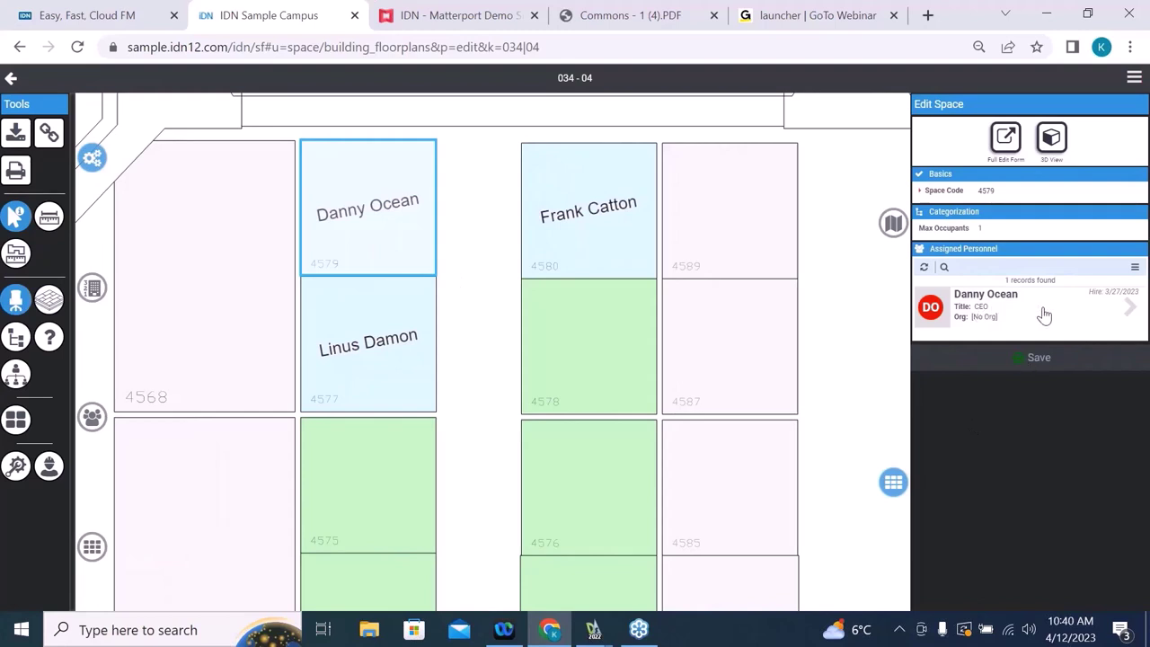
pyautogui.click(1132, 312)
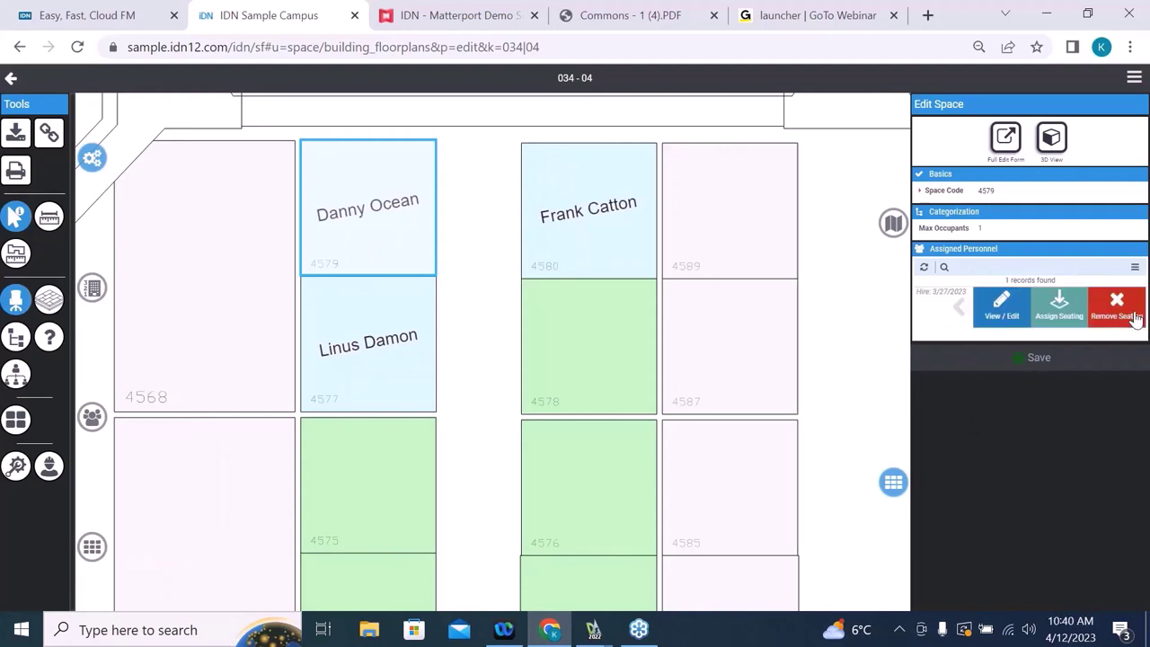
pyautogui.click(994, 310)
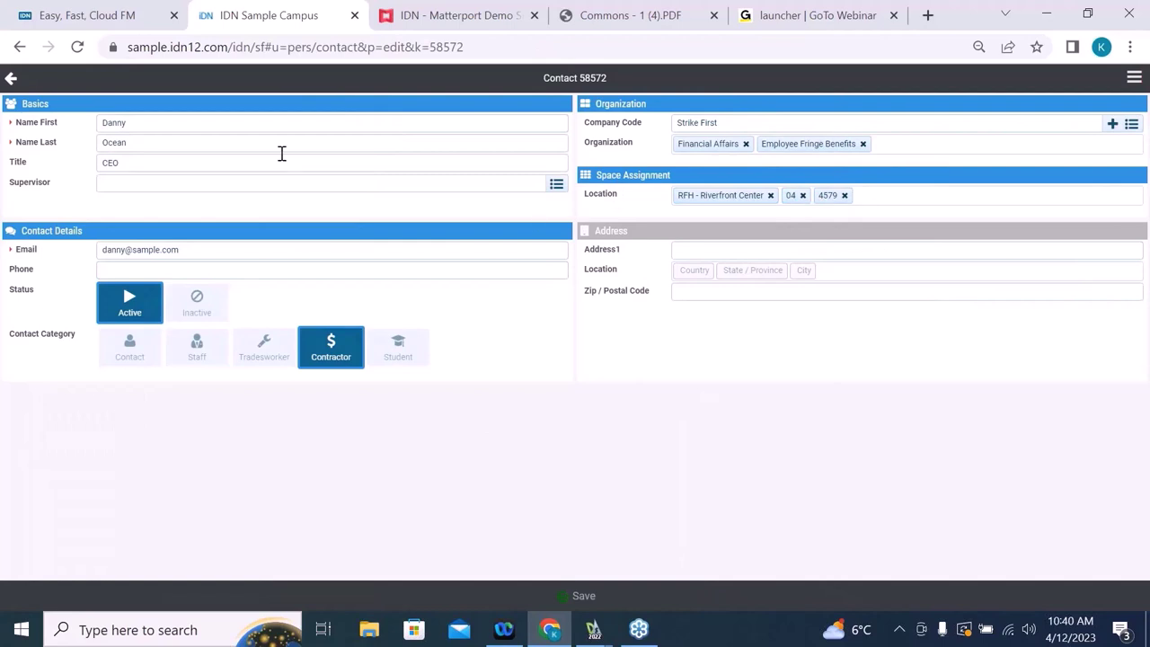
pyautogui.click(13, 79)
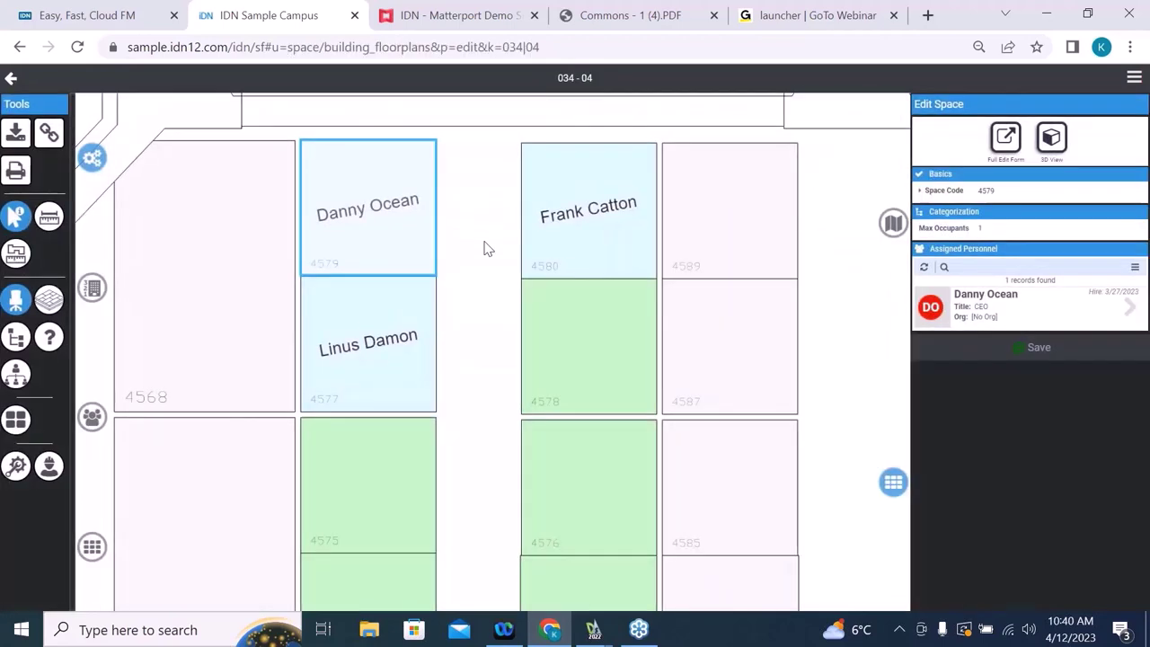
# Examine the full edit form of space 4579 and the options for its assigned occupant, and return to the floor plan.
pyautogui.click(1006, 140)
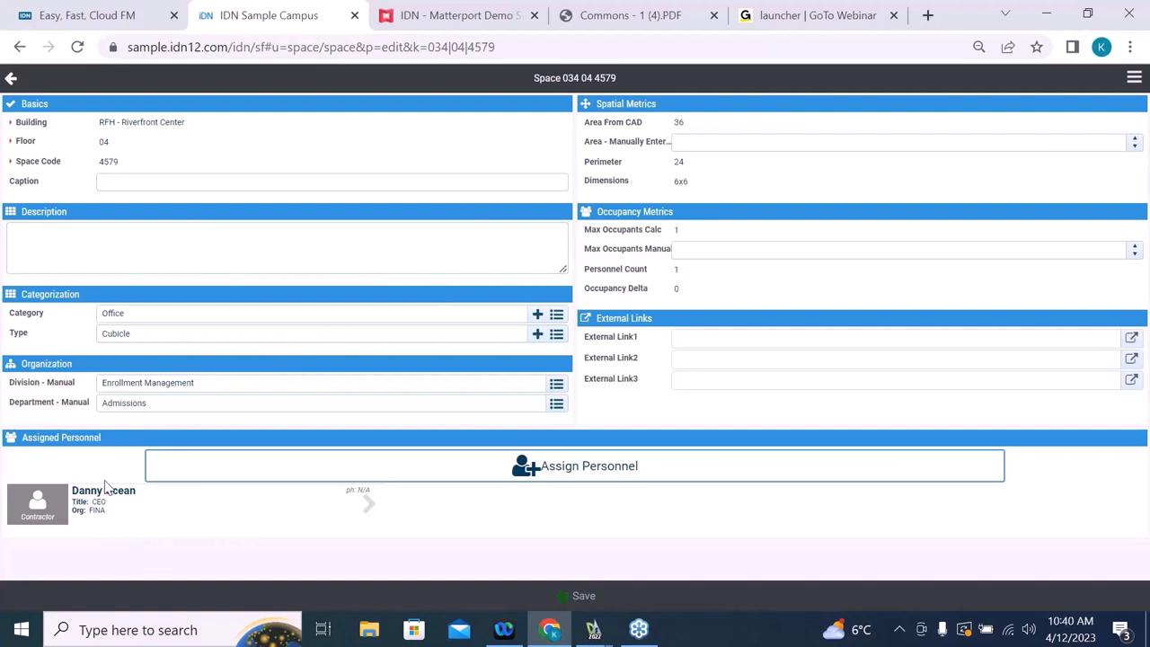
pyautogui.click(372, 511)
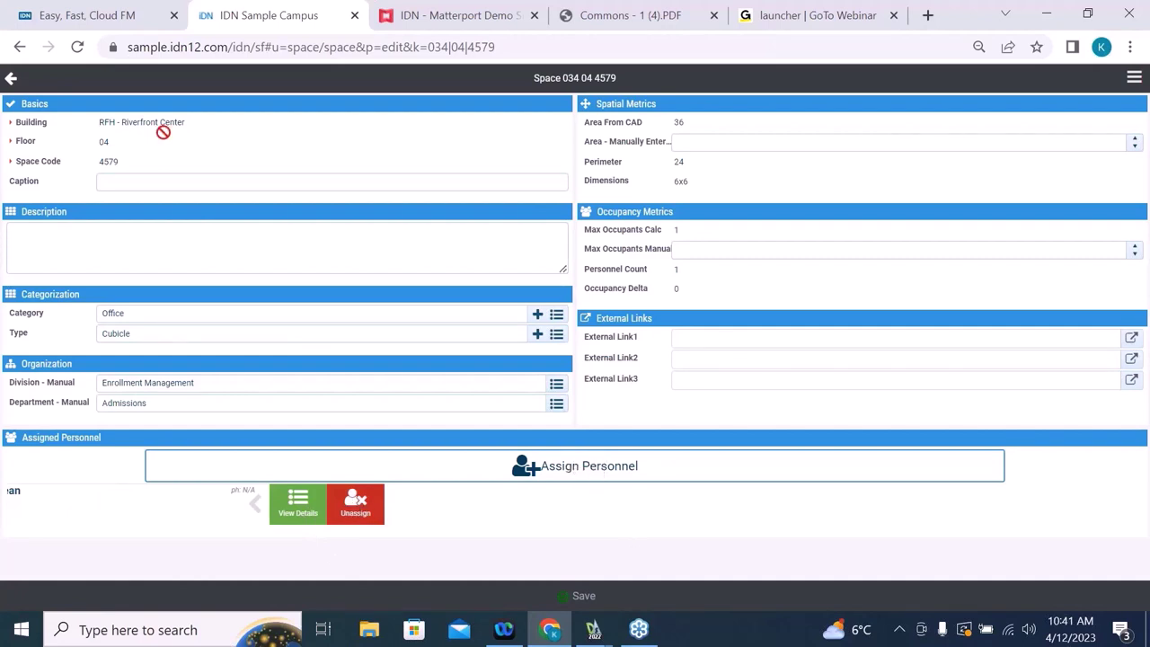
pyautogui.click(10, 79)
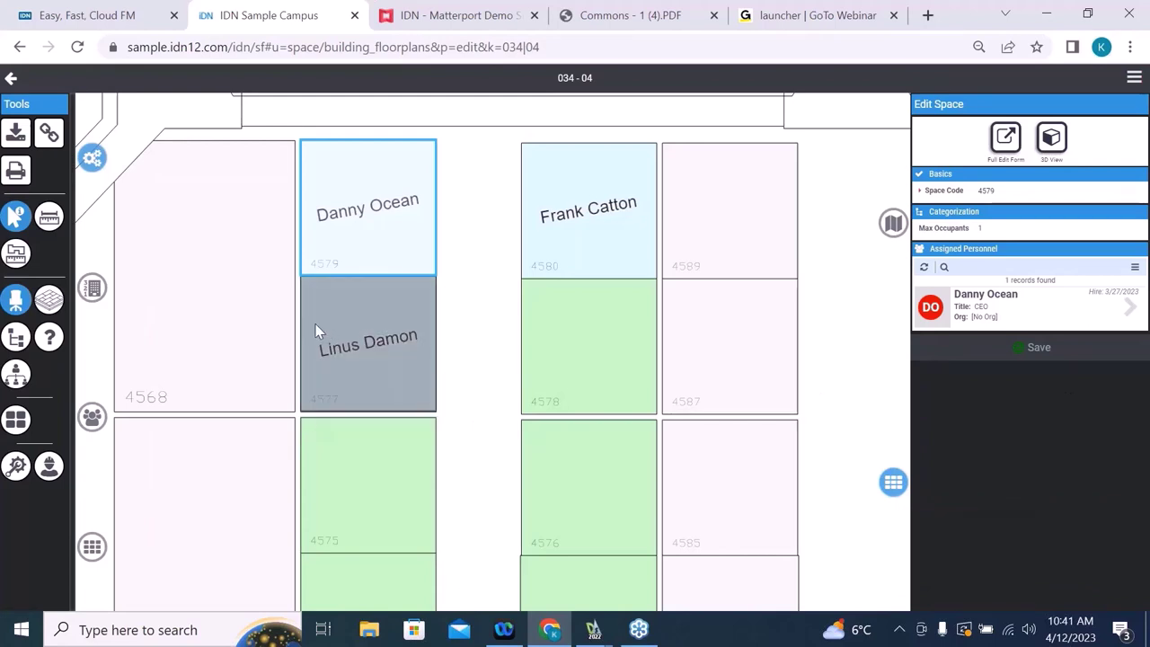
# Switch the floor plan to equipment mode and place a Fire Extinguisher symbol in room 4162.
pyautogui.scroll(-2, 415, 350)
pyautogui.scroll(-2, 617, 543)
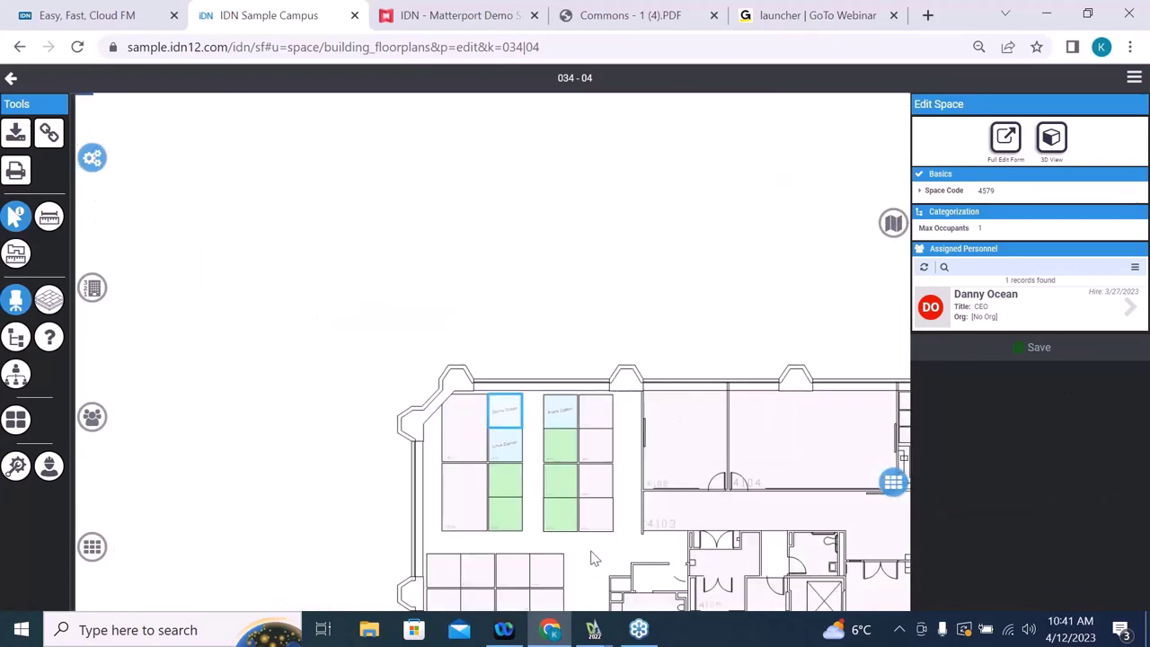
pyautogui.moveTo(590, 551); pyautogui.dragTo(470, 225)
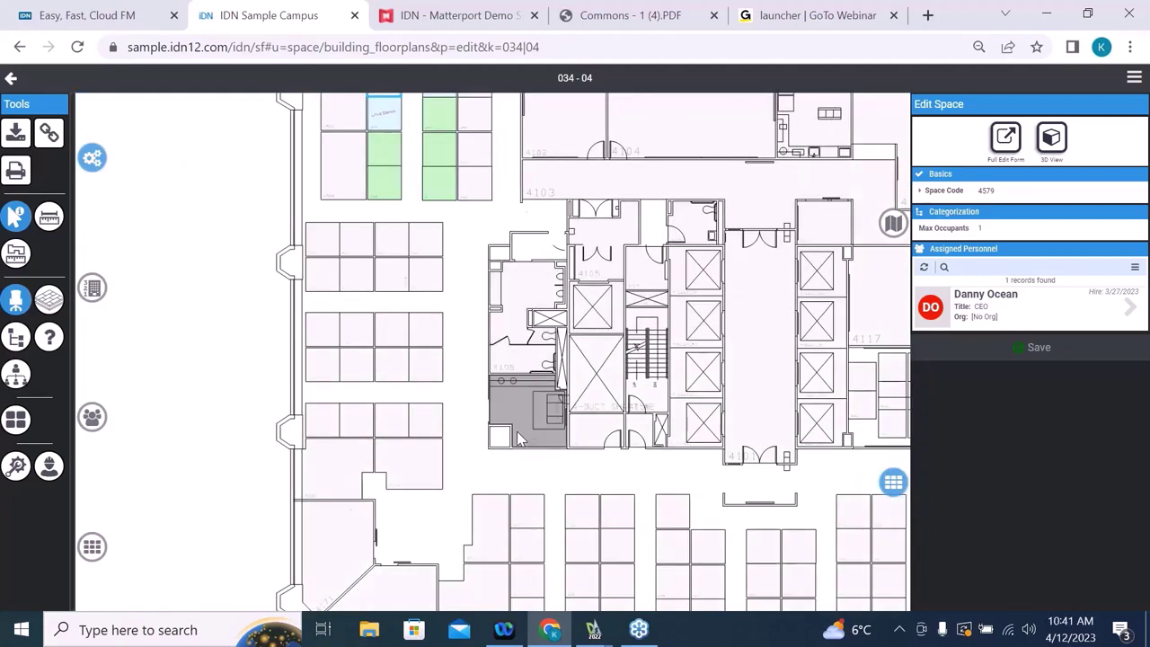
pyautogui.scroll(4, 517, 437)
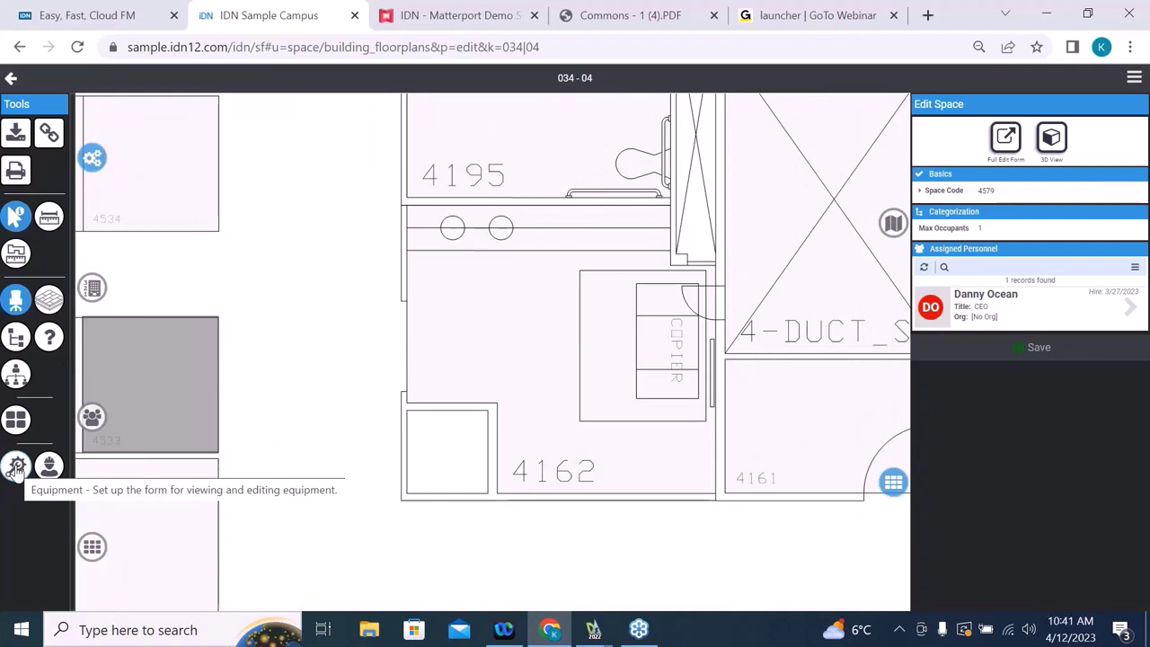
pyautogui.click(16, 467)
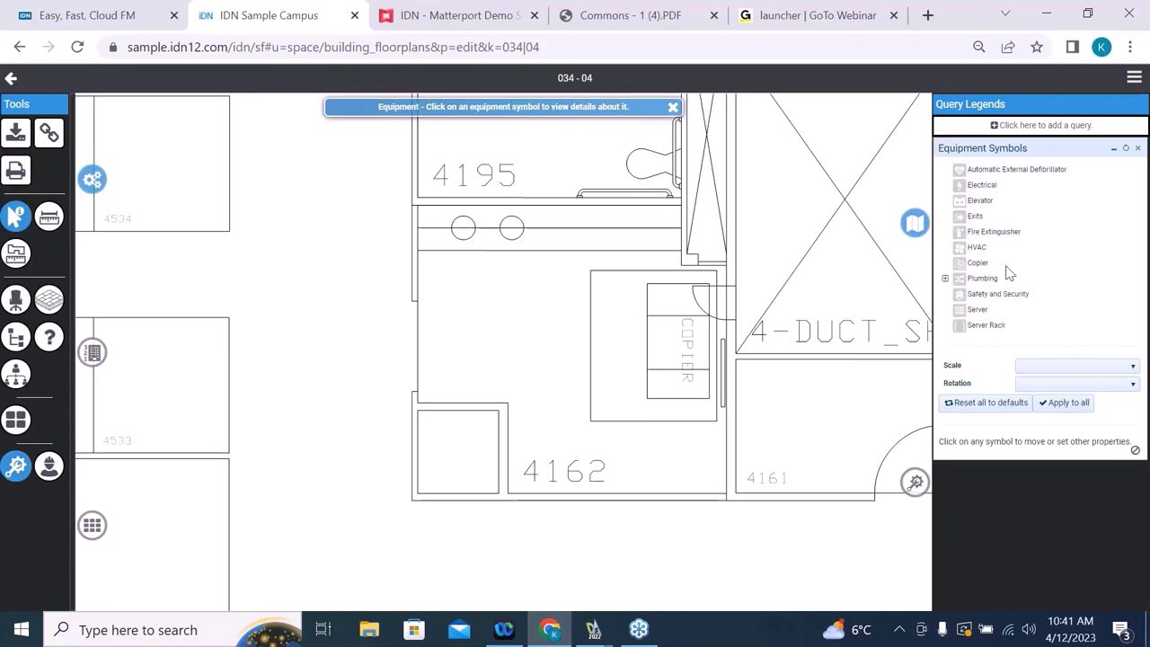
pyautogui.click(947, 234)
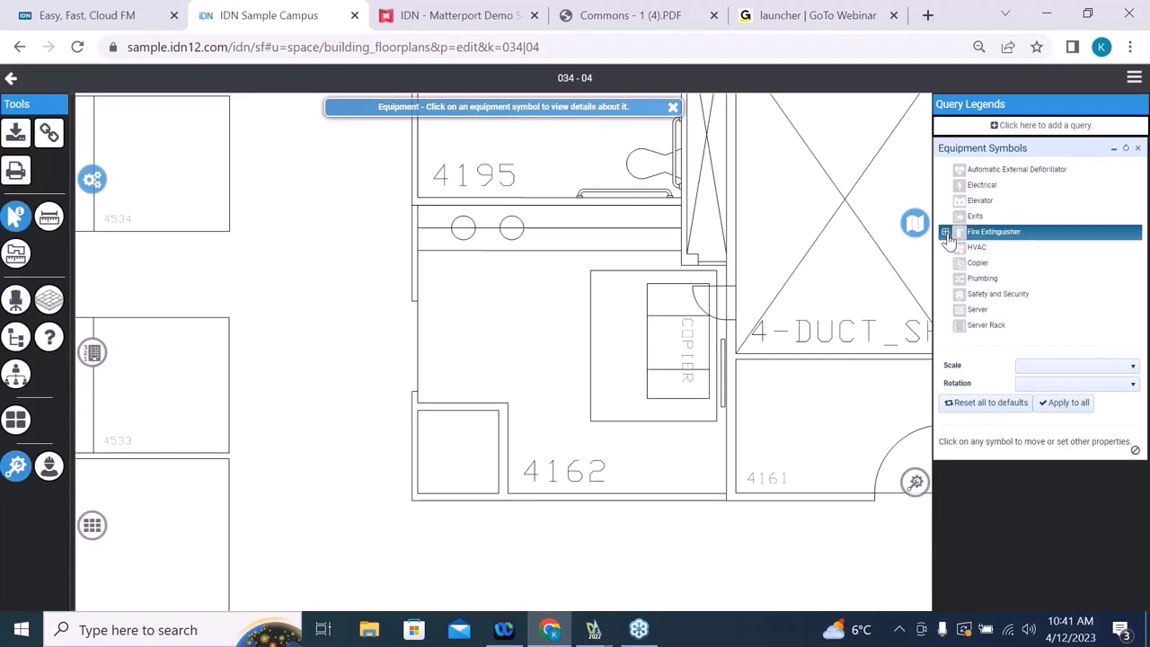
pyautogui.moveTo(947, 238); pyautogui.dragTo(462, 374)
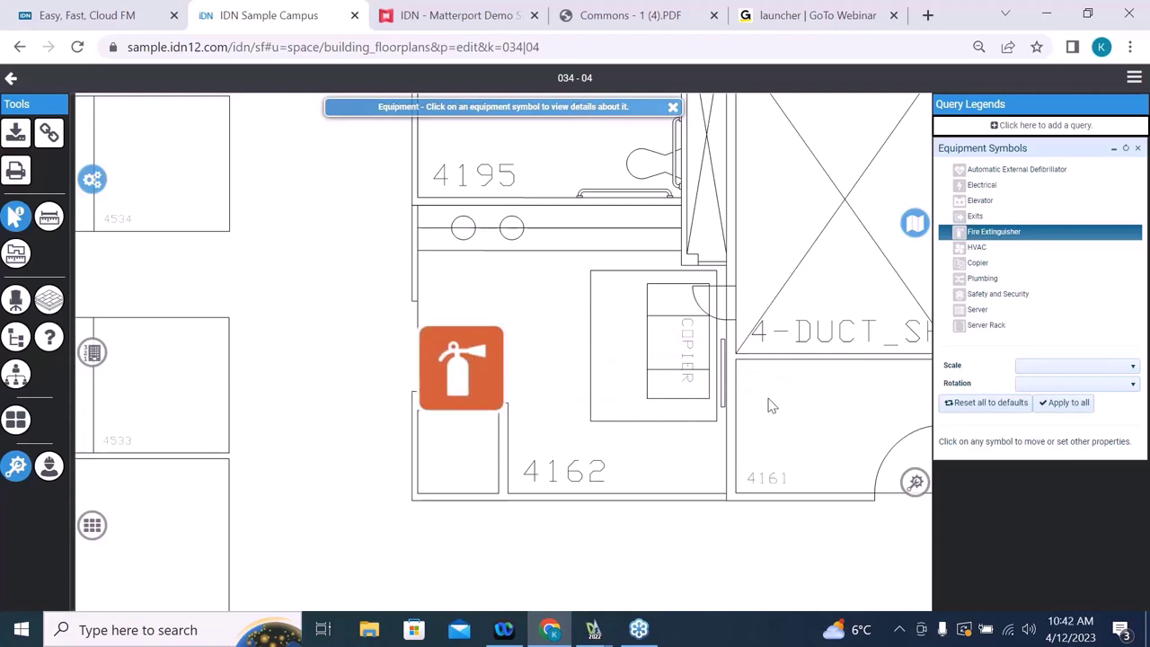
# Scale down the fire extinguisher symbol, move it beside the 4162 room label, and finish editing the equipment symbols.
pyautogui.click(458, 362)
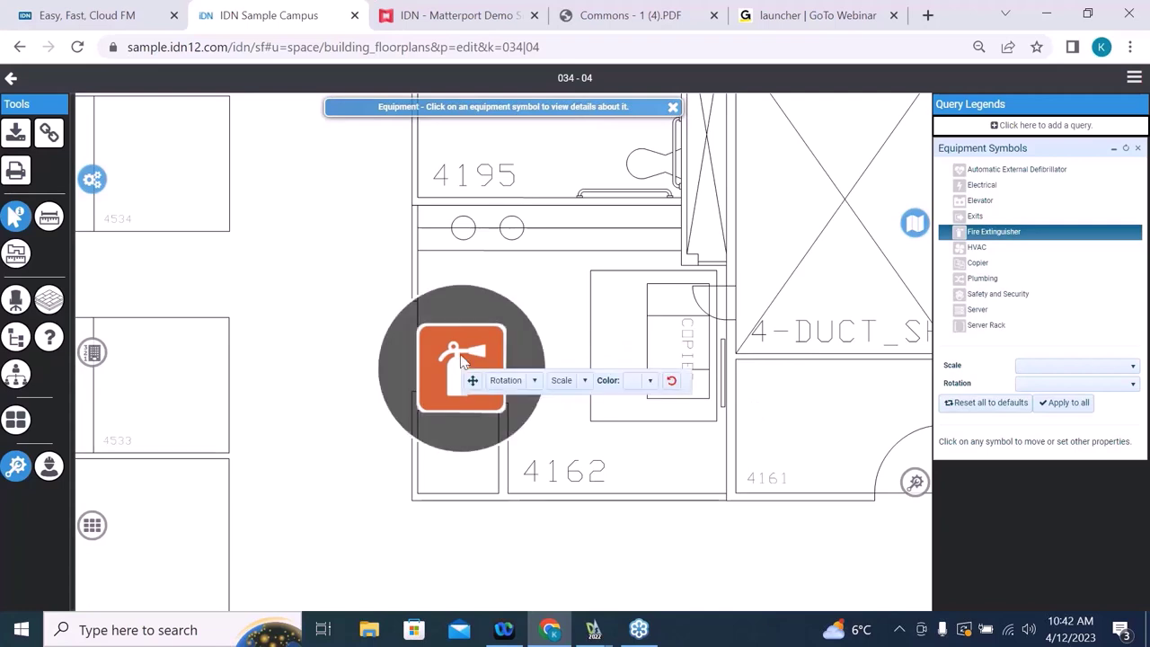
pyautogui.click(586, 380)
pyautogui.click(559, 401)
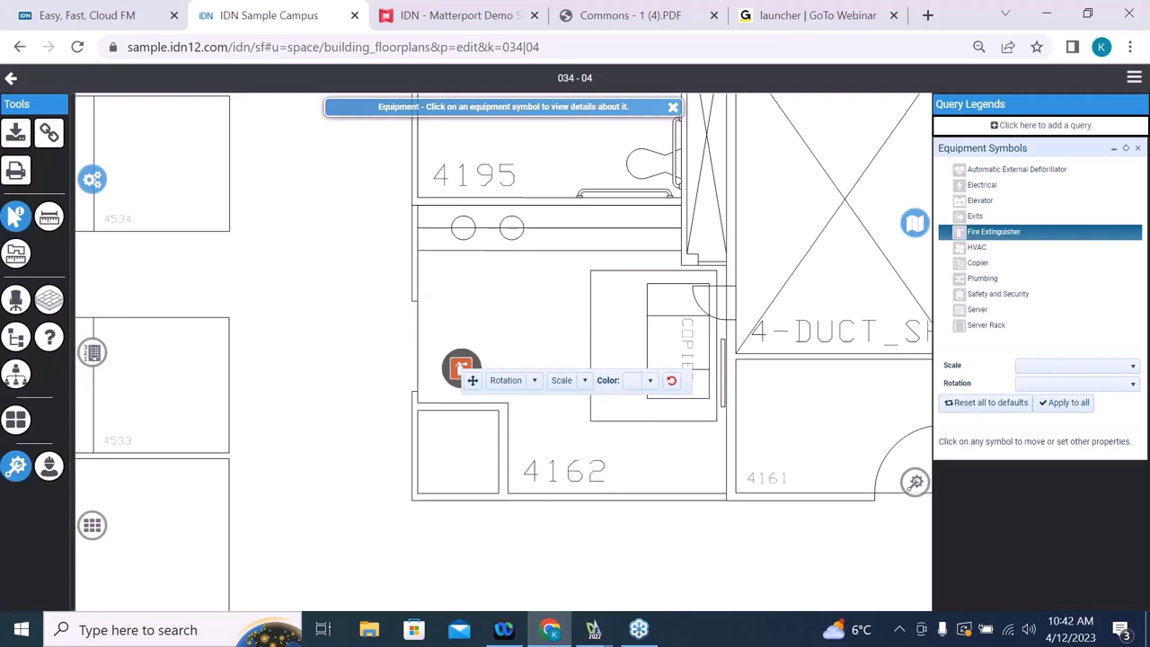
pyautogui.click(473, 380)
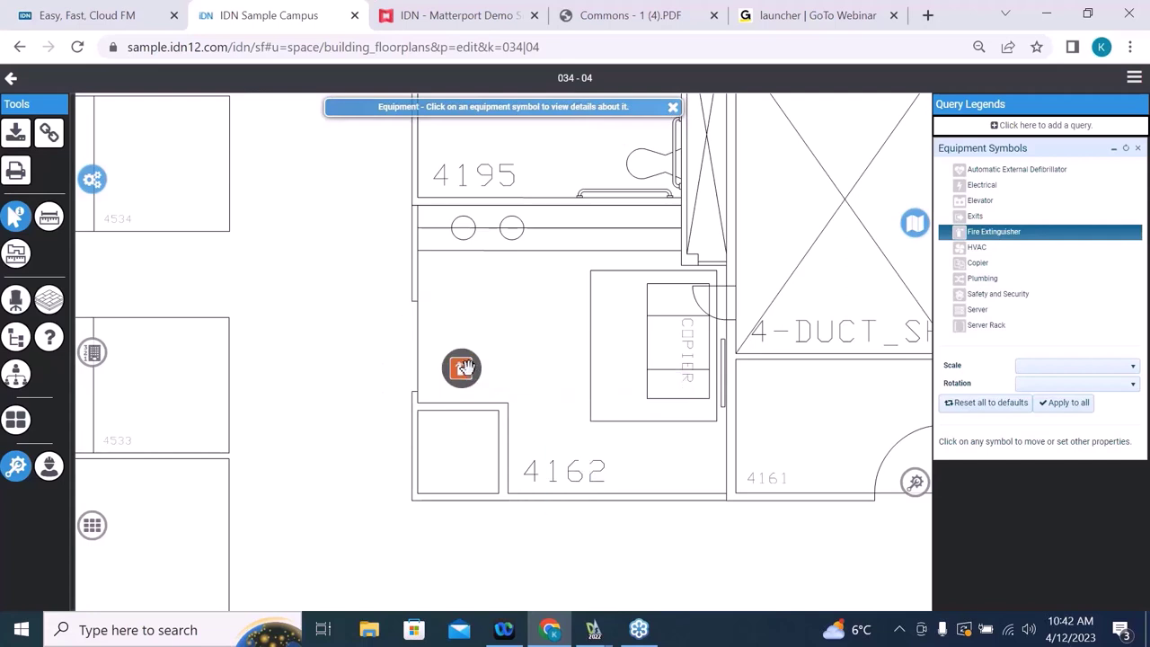
pyautogui.moveTo(464, 367); pyautogui.dragTo(529, 449)
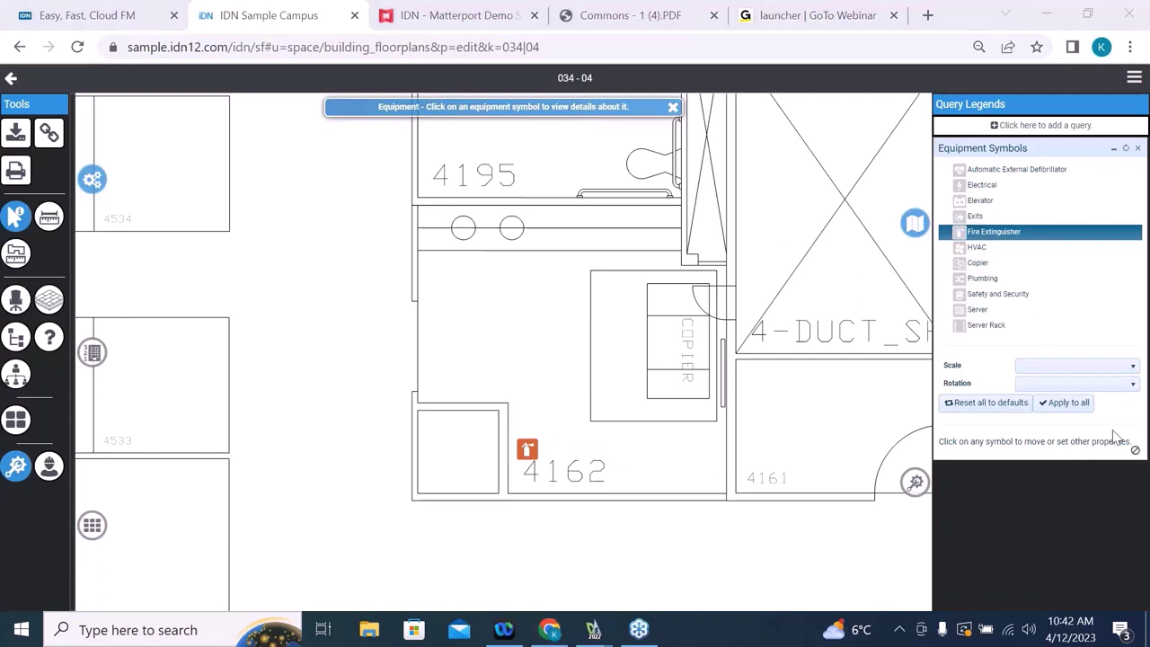
pyautogui.click(1140, 459)
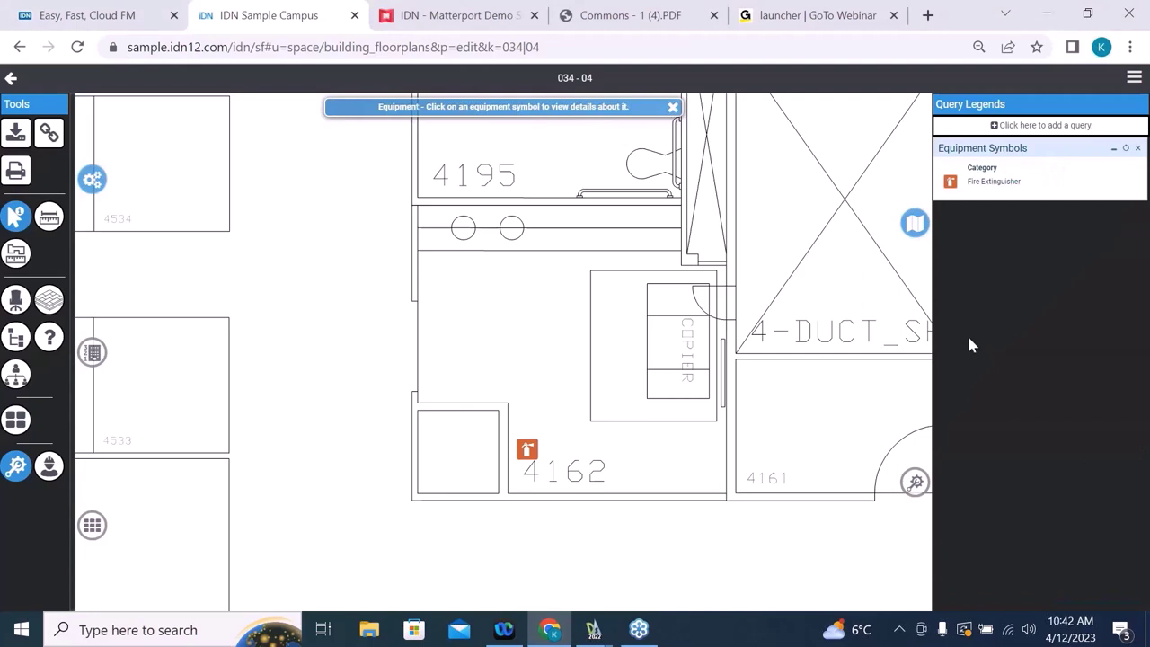
# Set the fire extinguisher's location space to 4162 in its full equipment record, save it, and return to the floor plan.
pyautogui.click(527, 450)
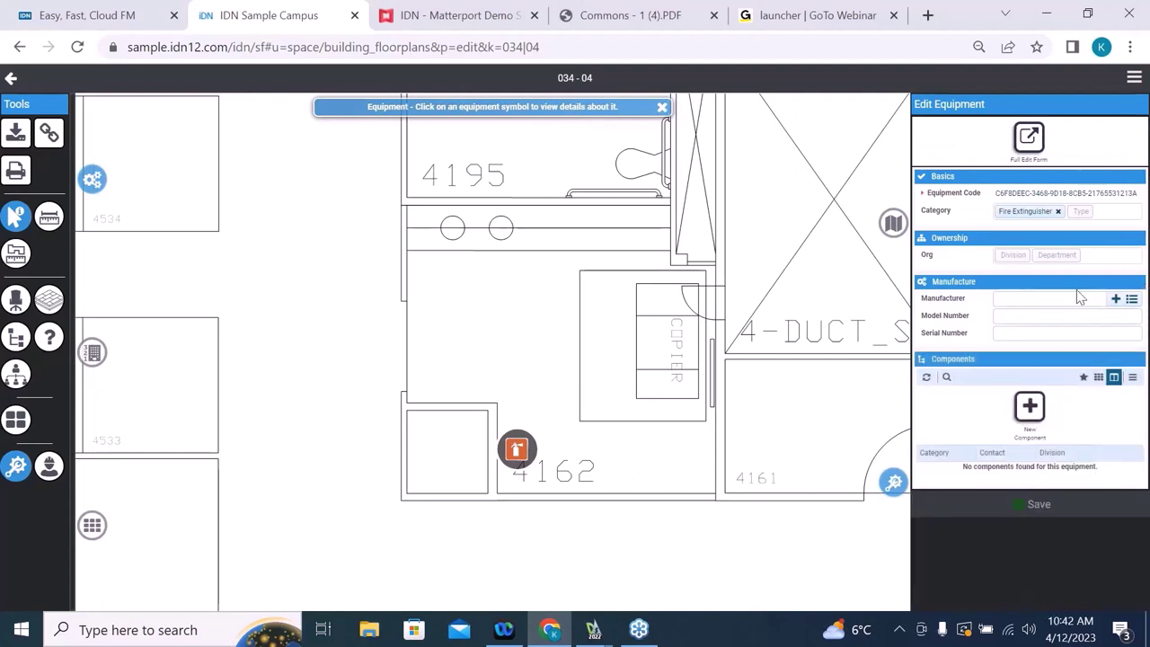
pyautogui.click(1032, 141)
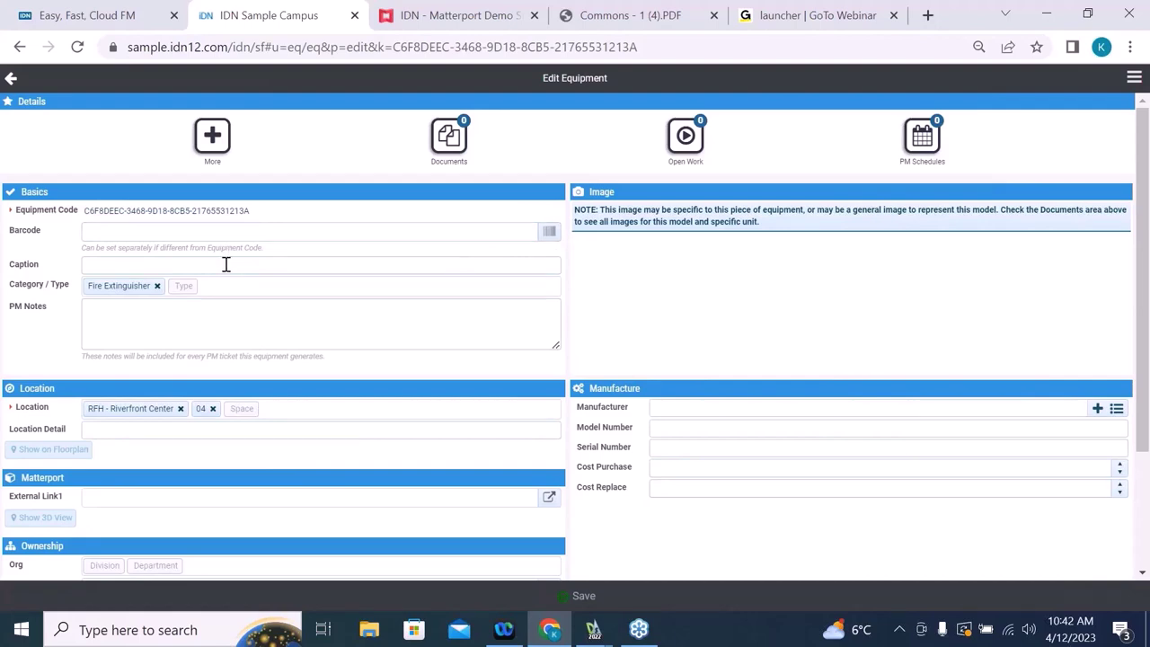
pyautogui.scroll(-1, 316, 356)
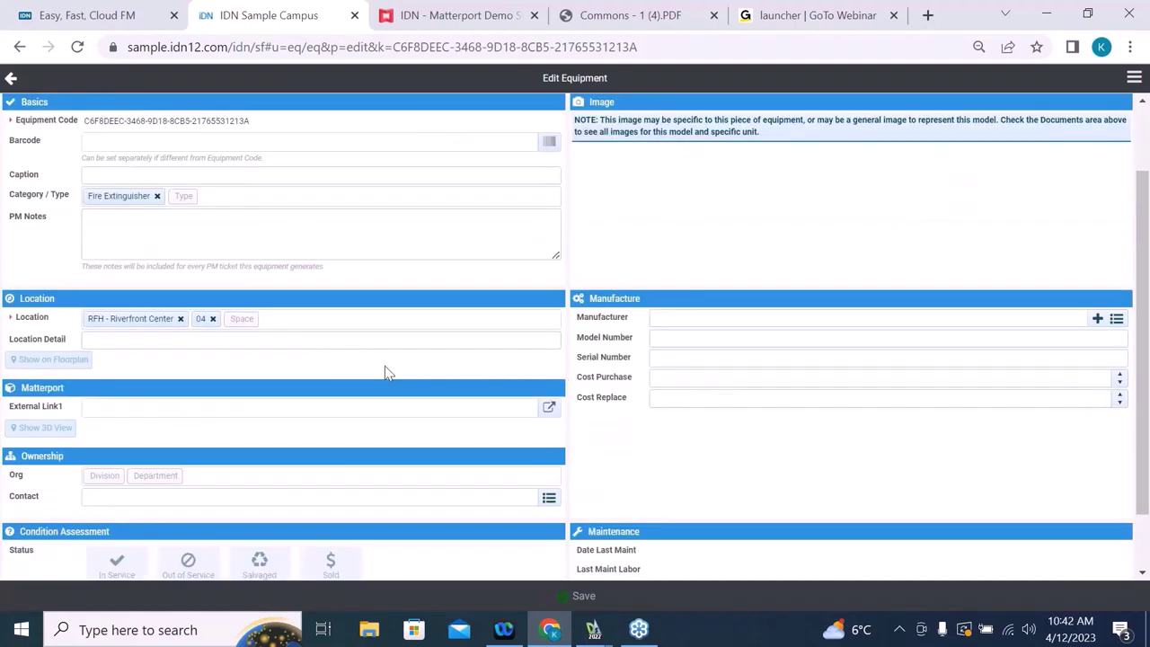
pyautogui.click(254, 322)
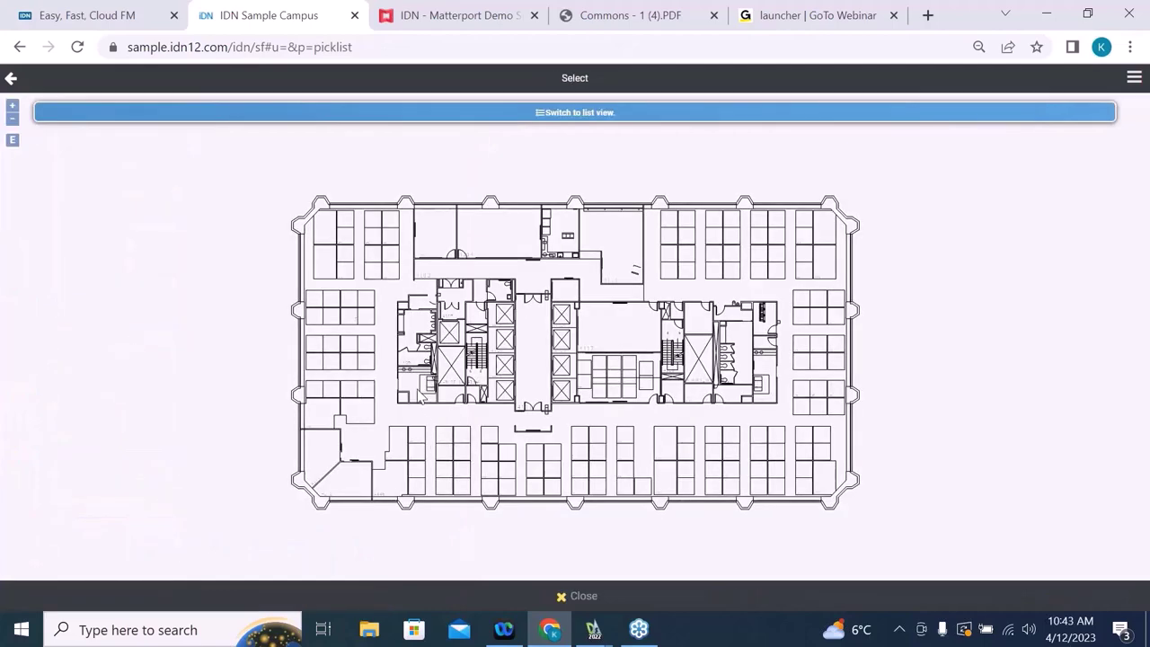
pyautogui.click(420, 396)
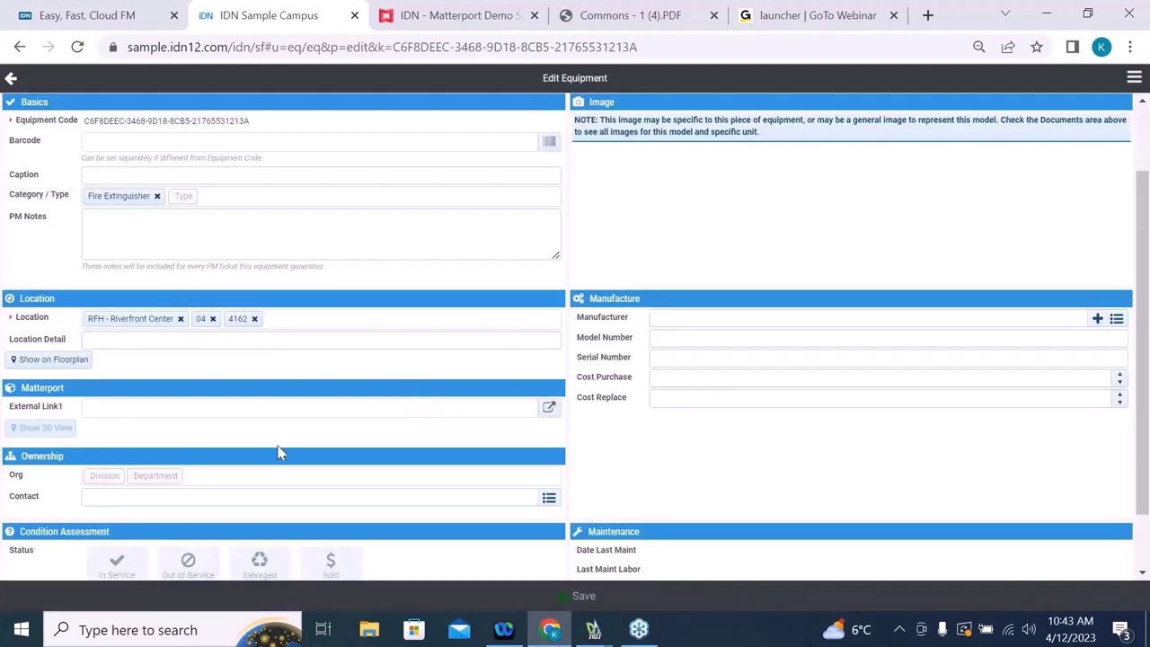
pyautogui.click(579, 596)
pyautogui.click(12, 78)
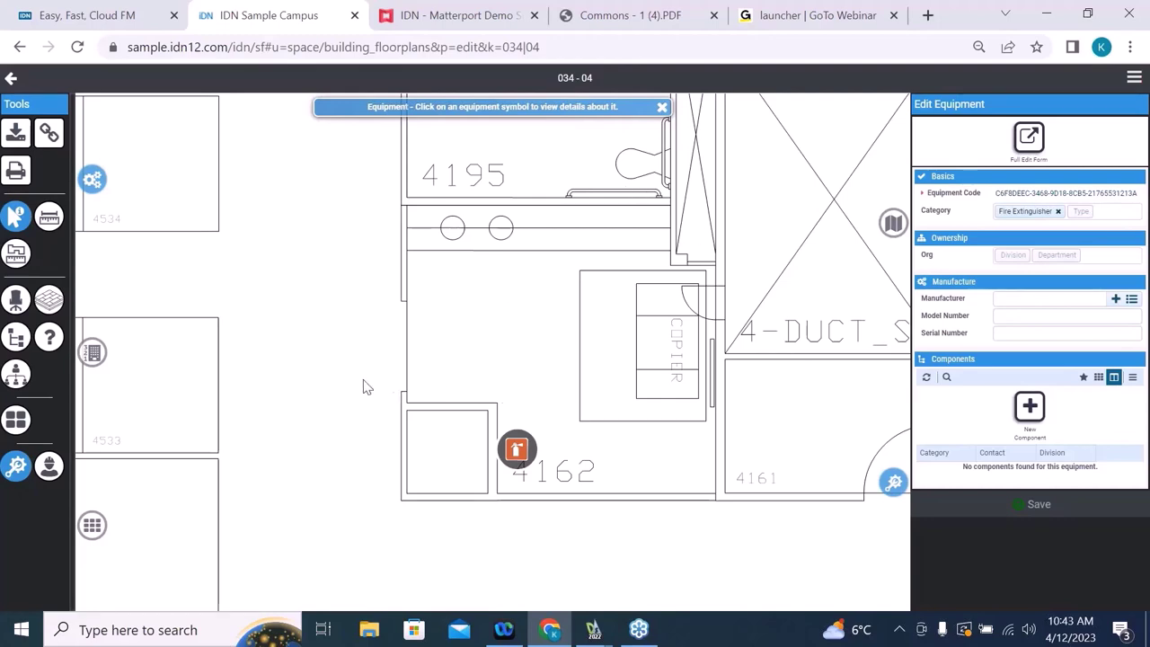
# Start a facilities service request for space 4162 with problem category Custodial and type Empty Trash.
pyautogui.scroll(-3, 362, 416)
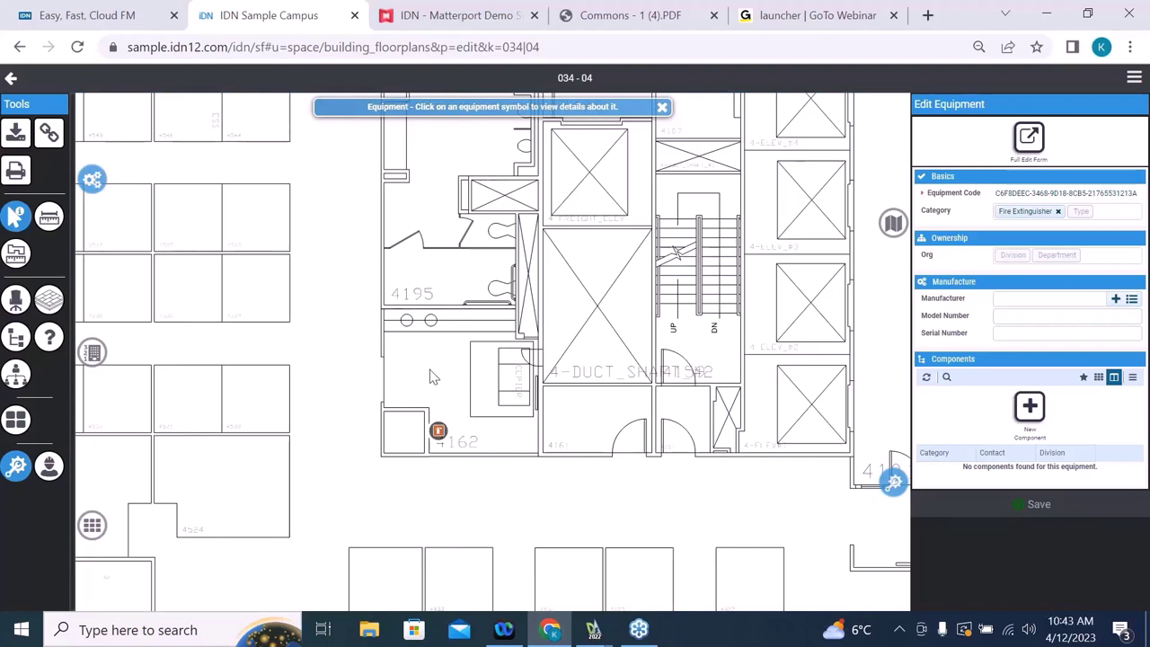
pyautogui.click(49, 467)
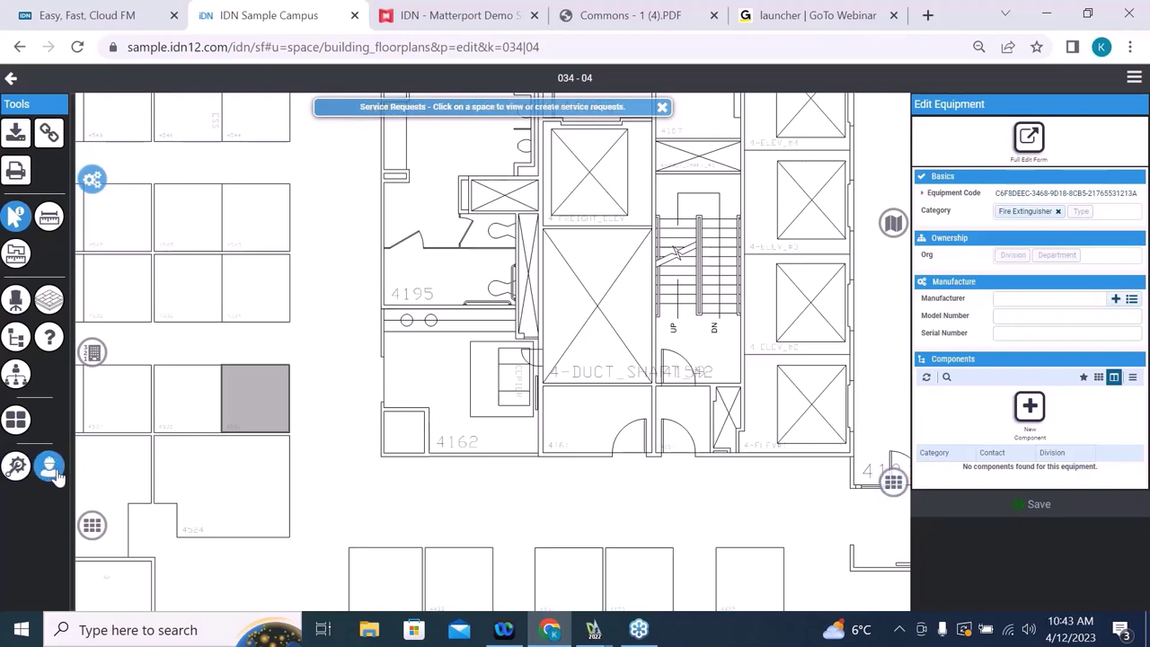
pyautogui.click(404, 371)
pyautogui.click(416, 371)
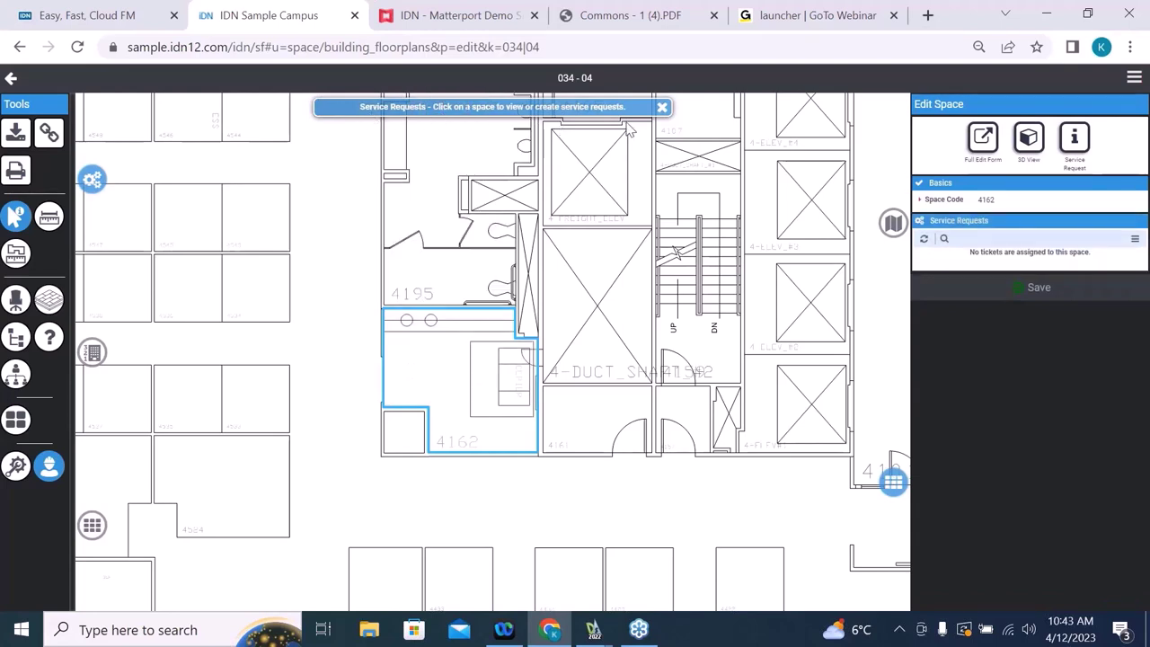
pyautogui.click(1078, 144)
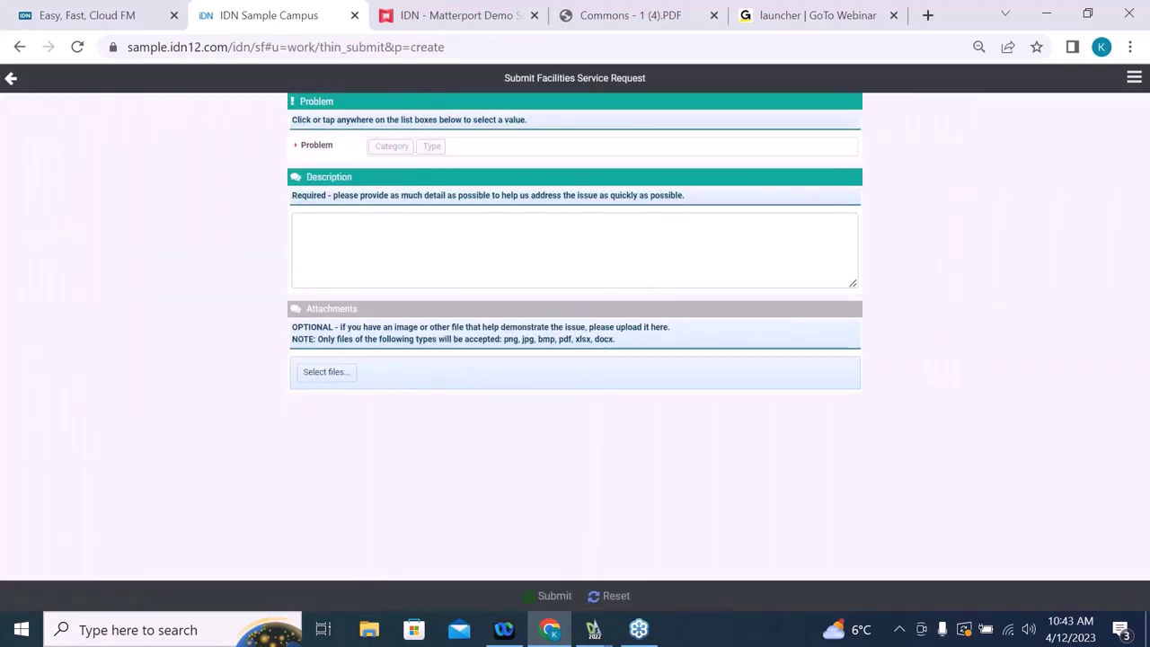
pyautogui.click(388, 152)
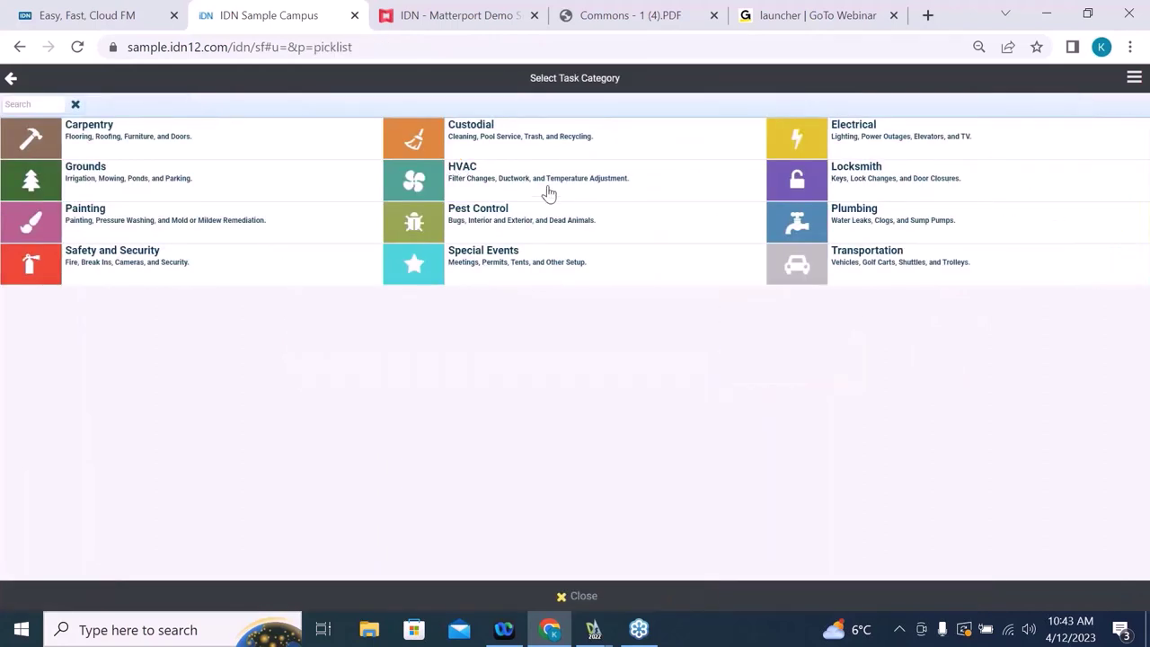
pyautogui.click(495, 137)
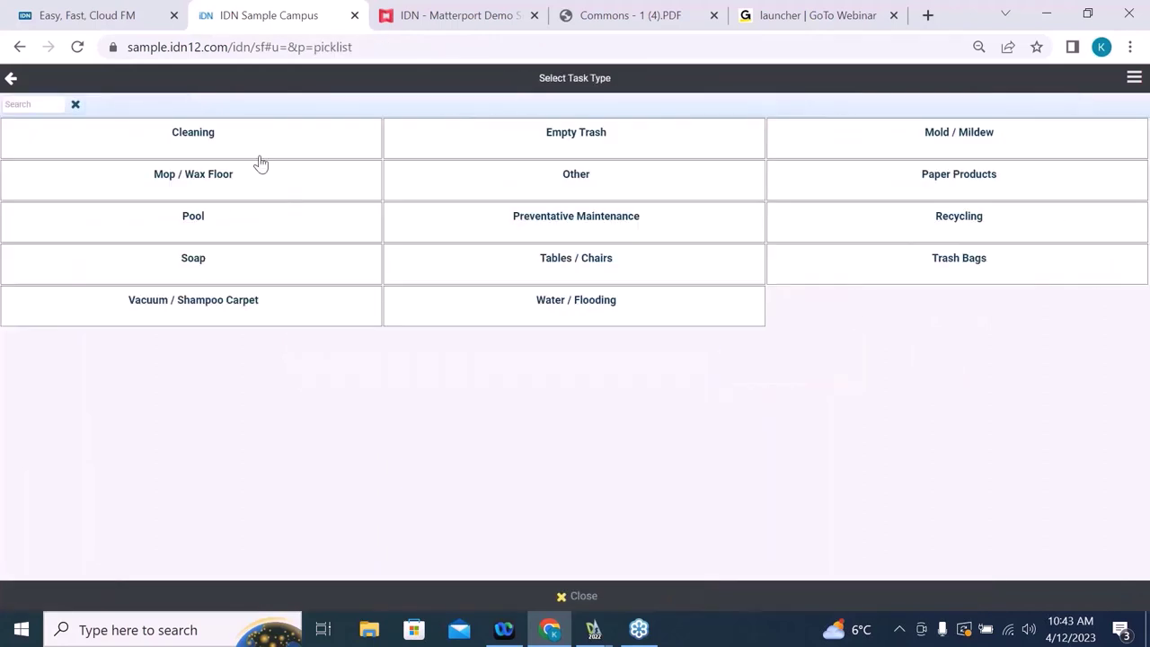
pyautogui.click(610, 141)
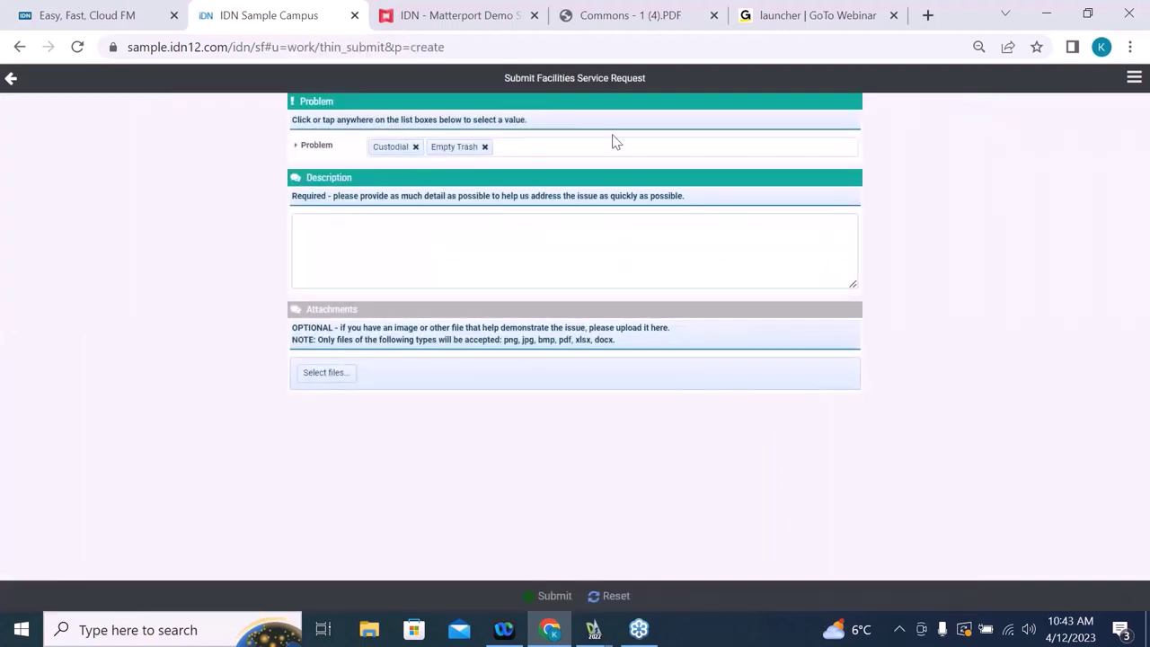
# Describe the request as "Please also empty recycling", submit it without an attachment, and return to the floor plan.
pyautogui.click(508, 253)
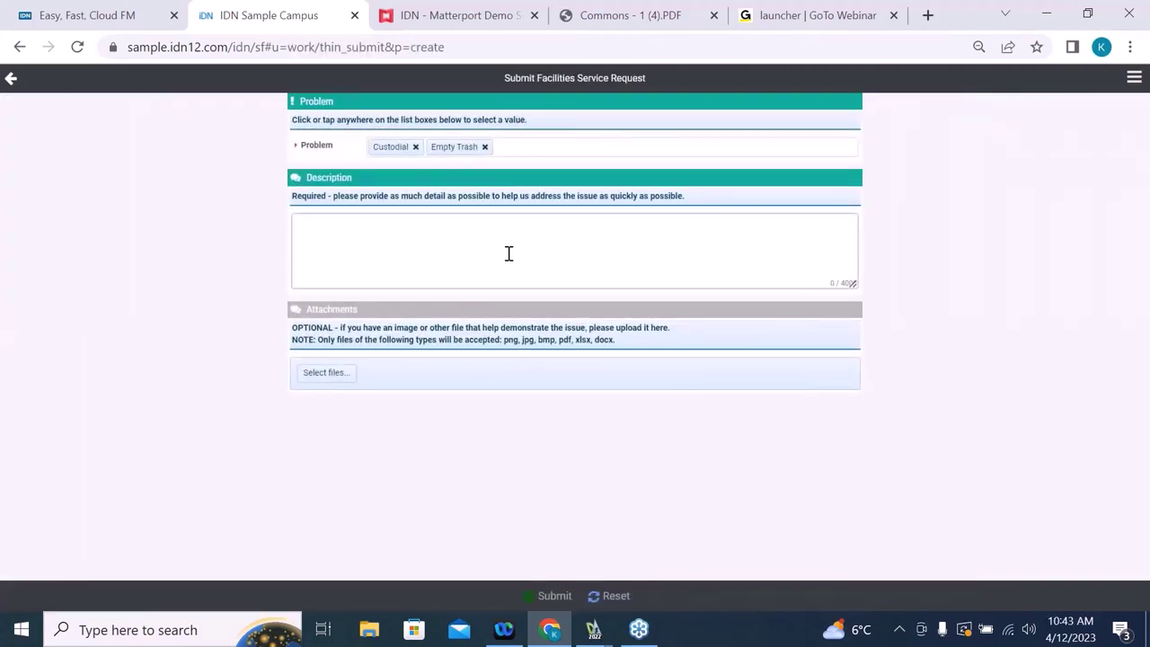
pyautogui.write('Please also empty recycling')
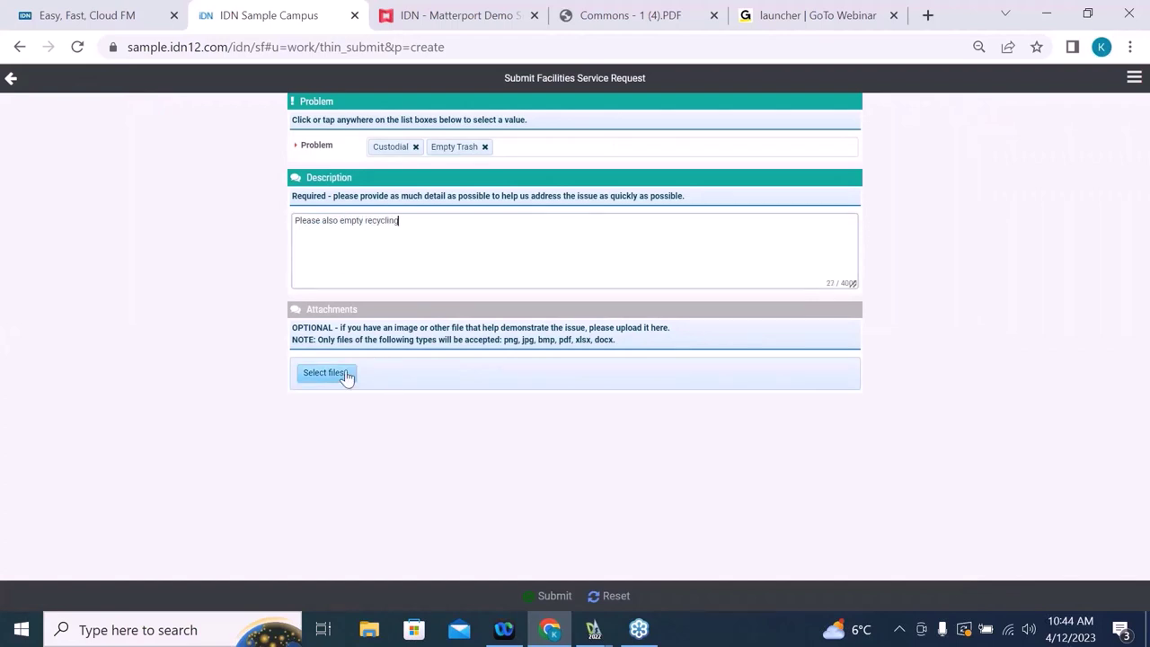
pyautogui.click(344, 376)
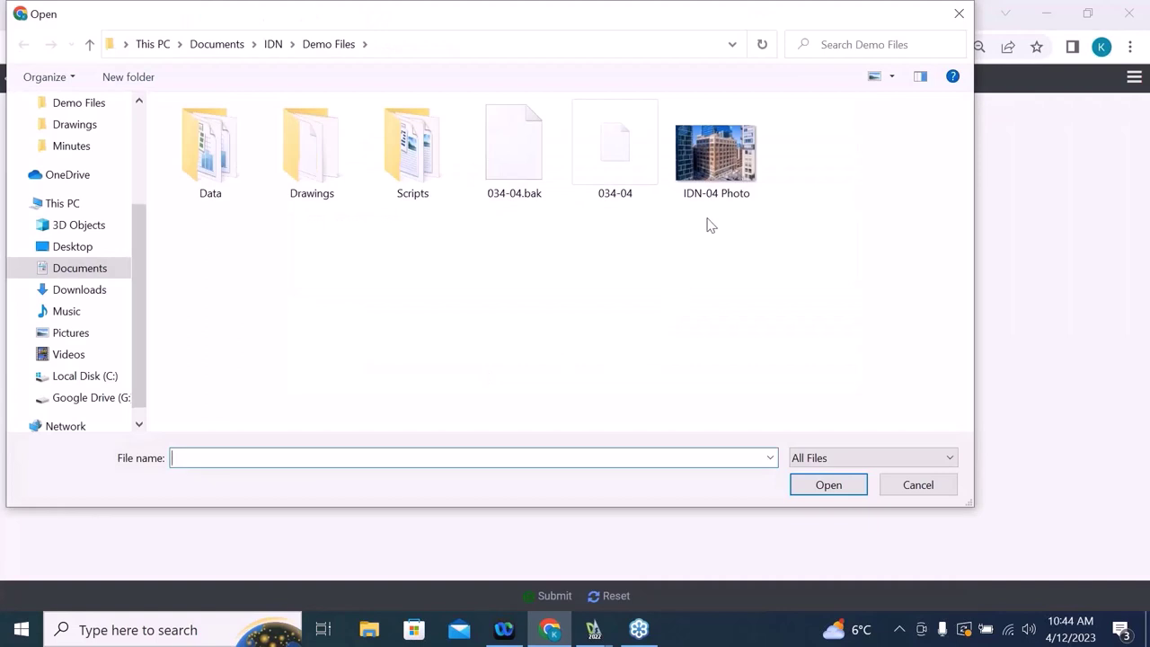
pyautogui.click(917, 484)
pyautogui.click(562, 593)
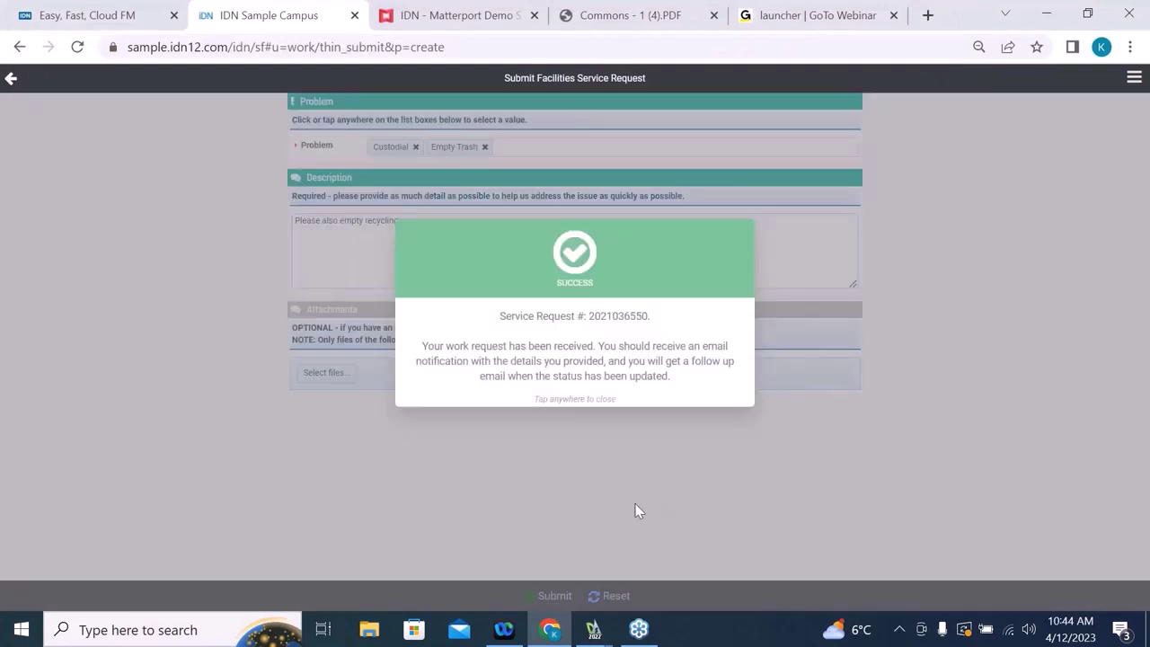
pyautogui.click(635, 510)
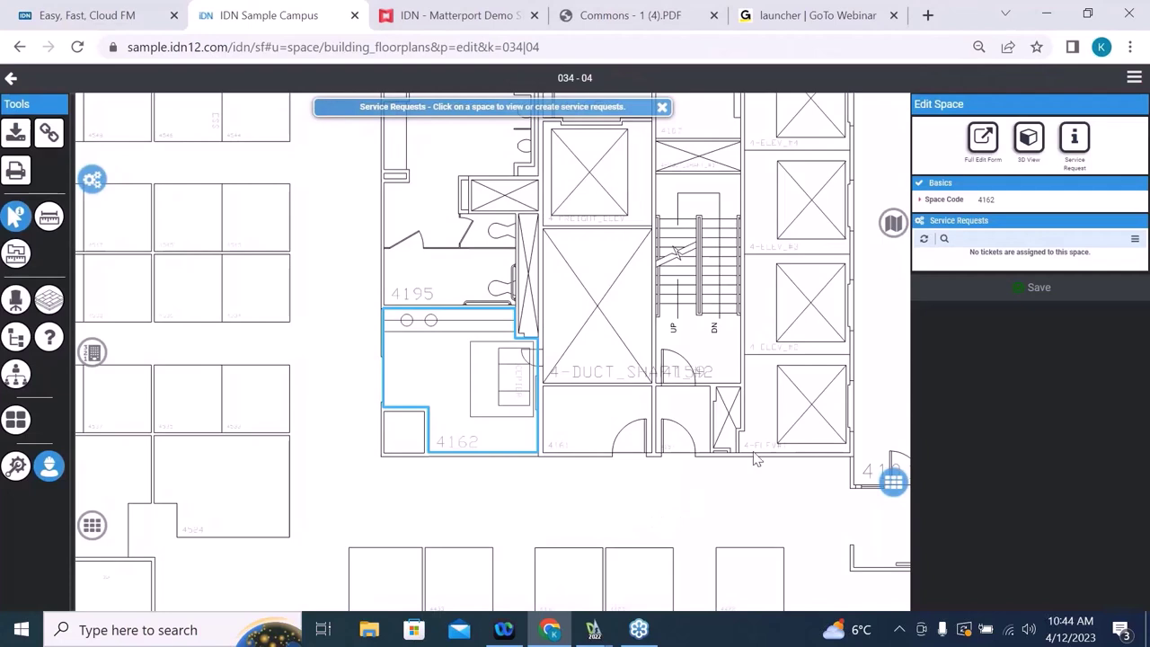
# Reload the service request mode for the whole floor to highlight spaces by ticket count, and inspect space 4162.
pyautogui.click(1015, 296)
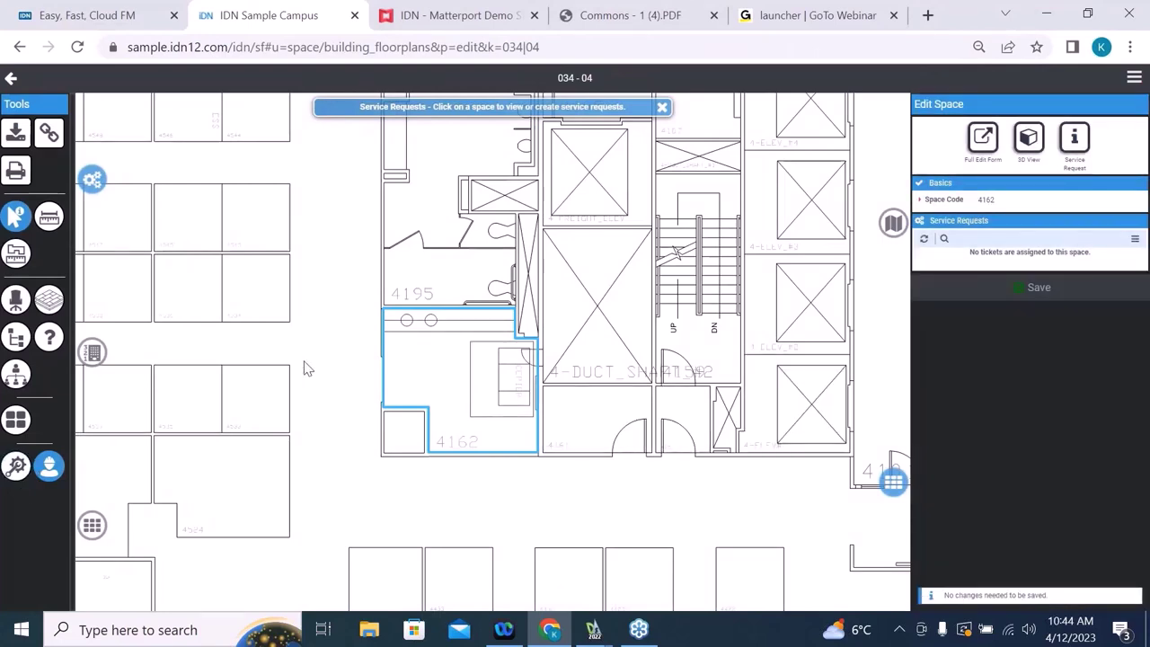
pyautogui.scroll(-5, 303, 368)
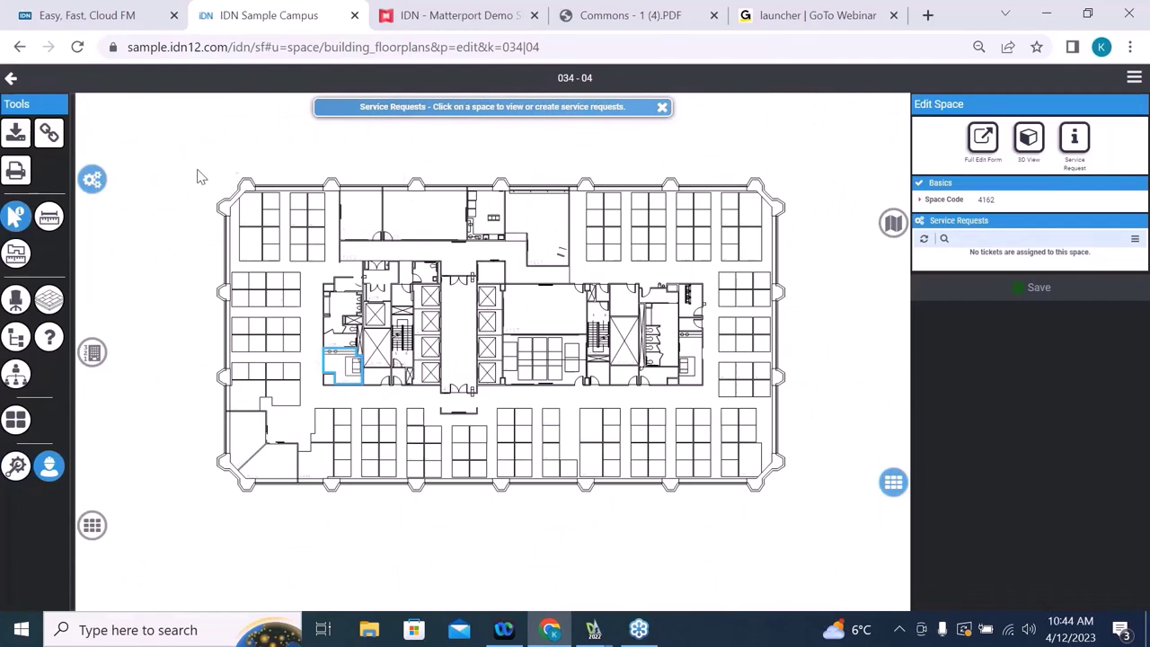
pyautogui.click(50, 465)
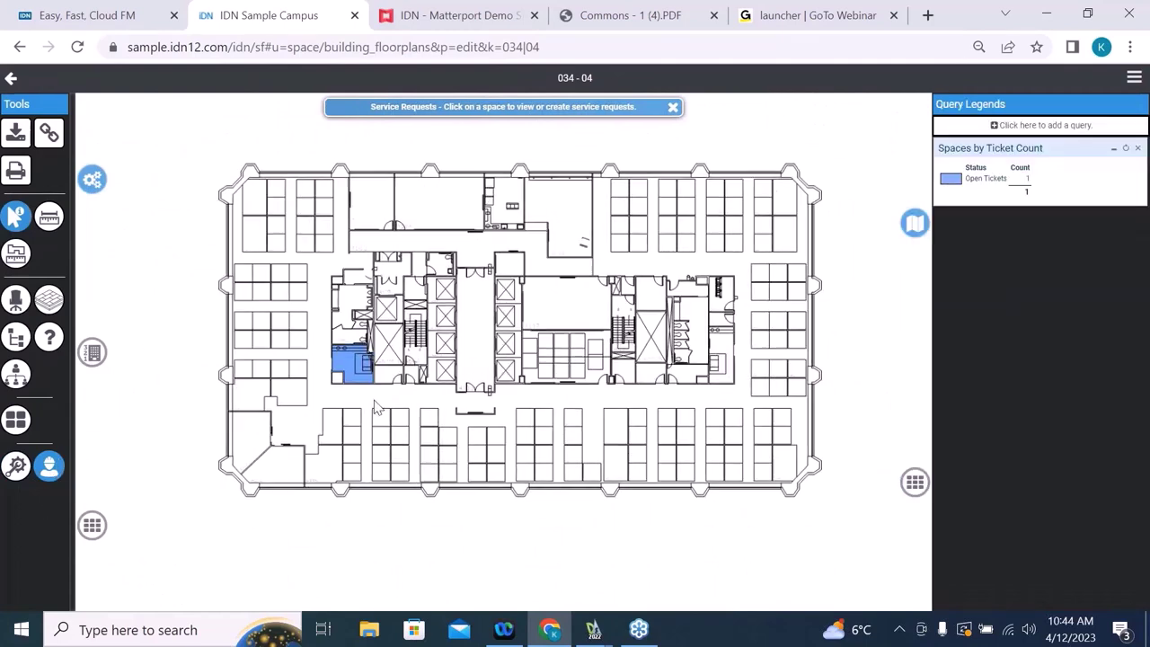
pyautogui.scroll(5, 377, 409)
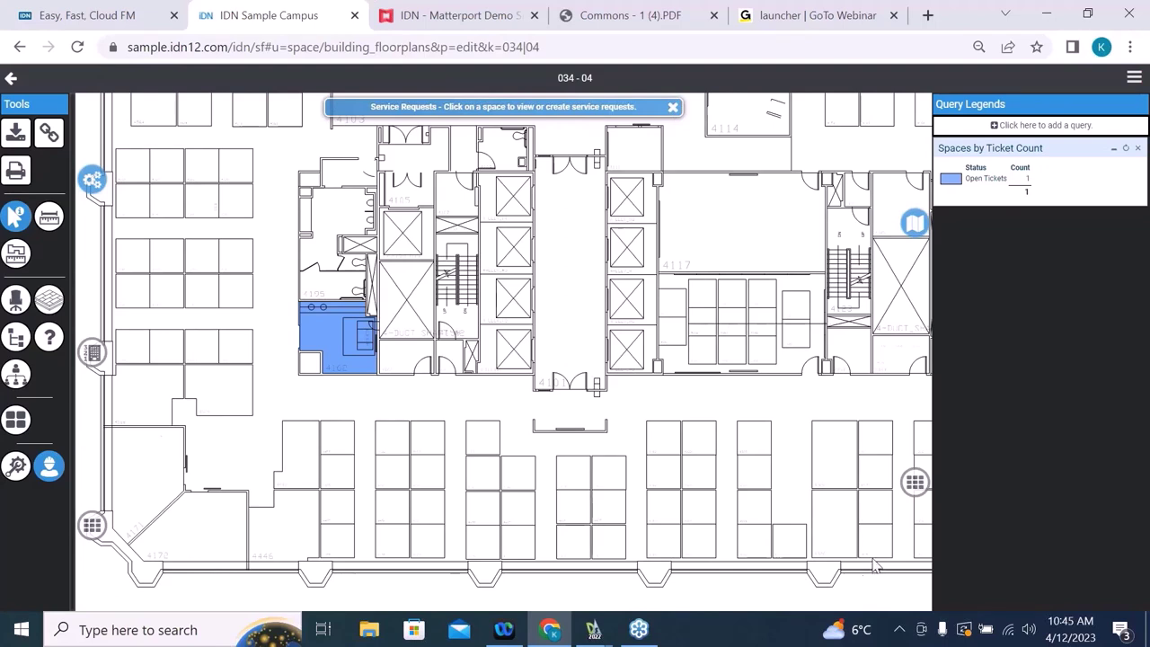
# Select space 4162, refresh its data, and open its Custodial - Empty Trash service request for editing.
pyautogui.click(337, 330)
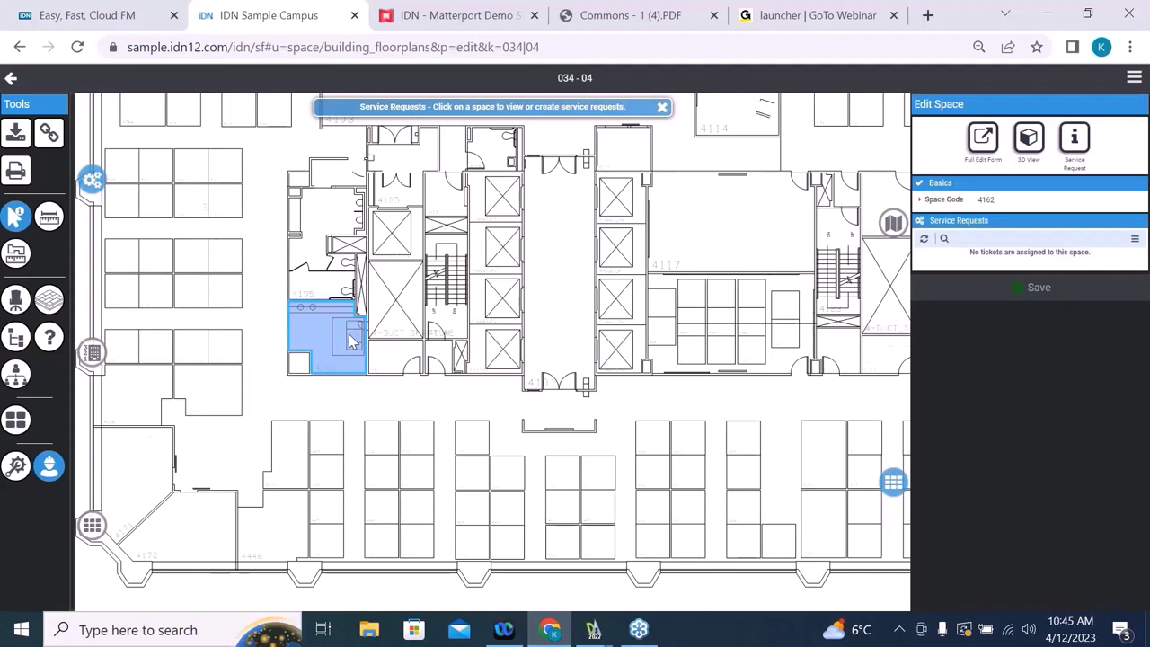
pyautogui.click(79, 47)
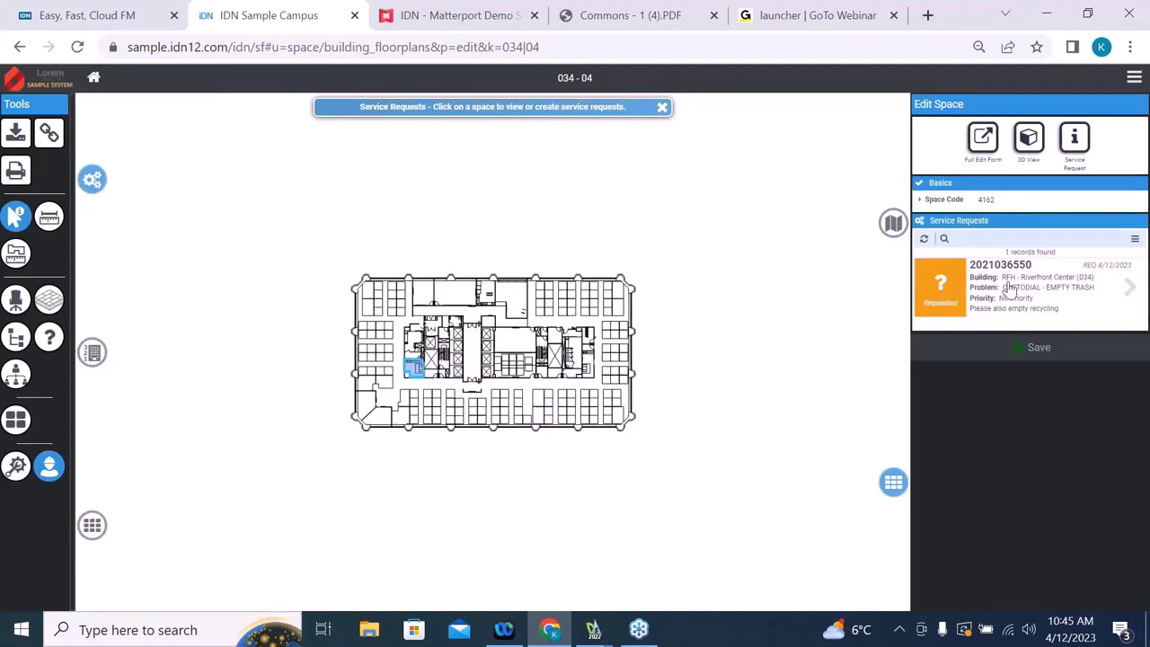
pyautogui.click(1004, 290)
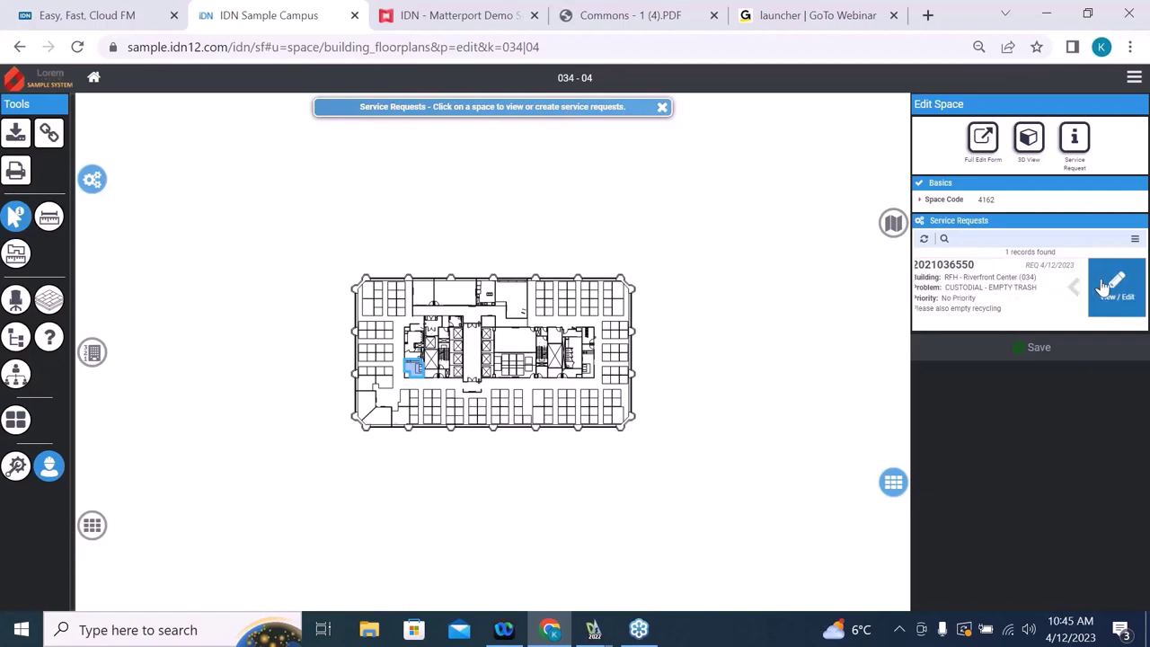
pyautogui.click(1103, 289)
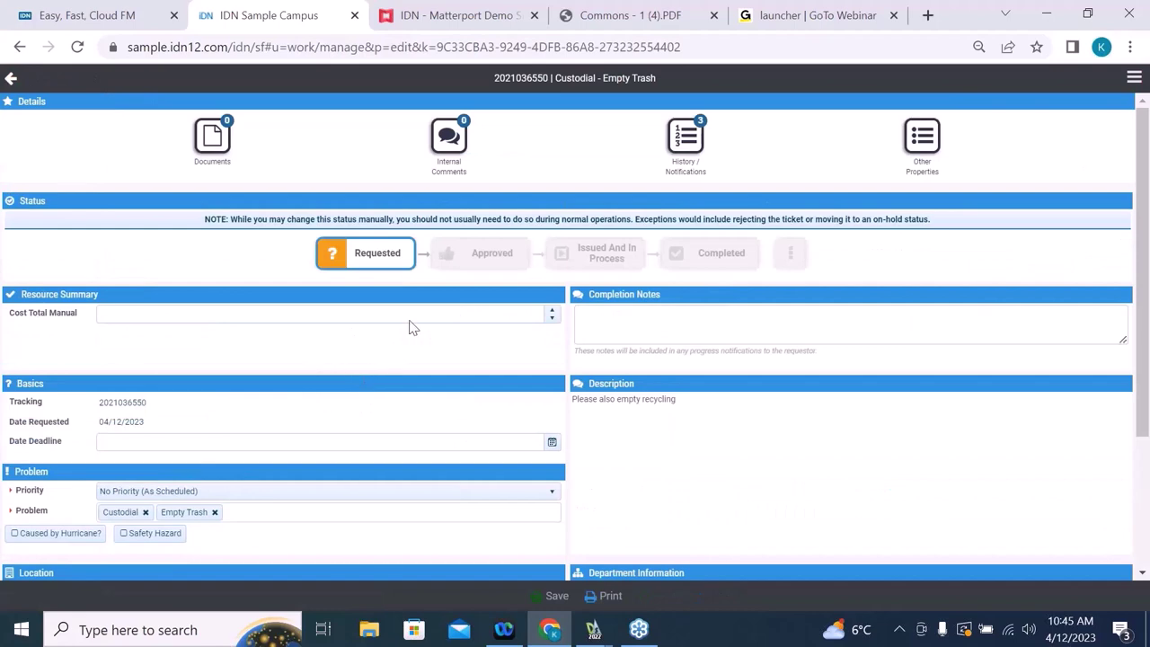
# Change the service request's status to Approved, giving "approved" as the reason.
pyautogui.click(480, 249)
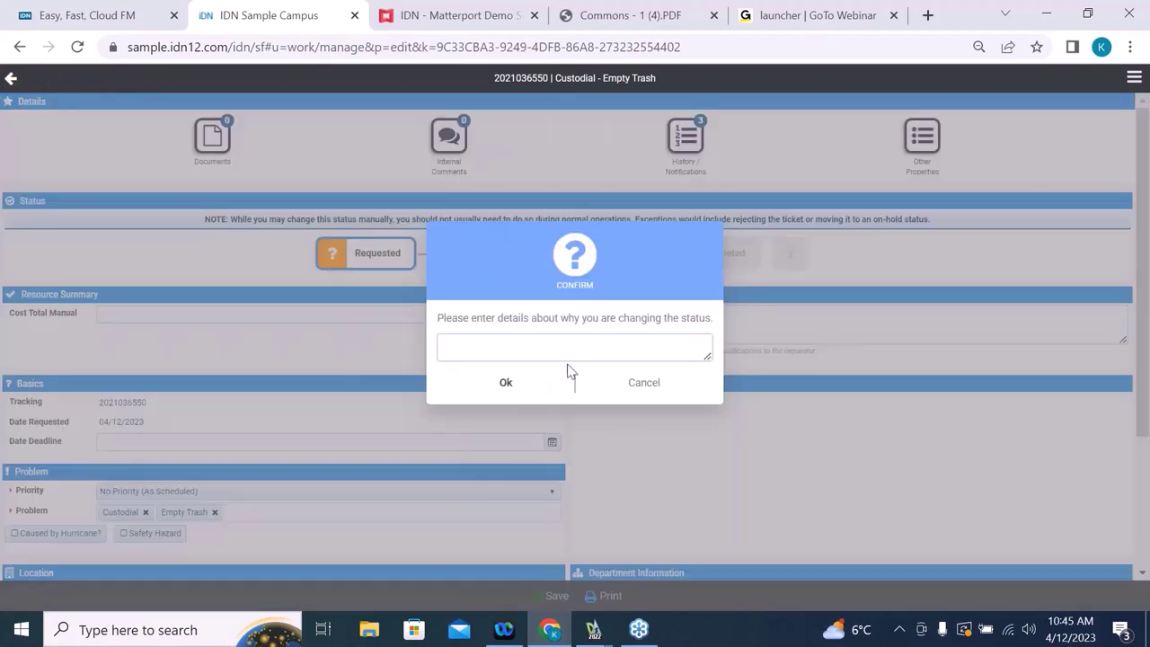
pyautogui.write('approved')
pyautogui.click(503, 381)
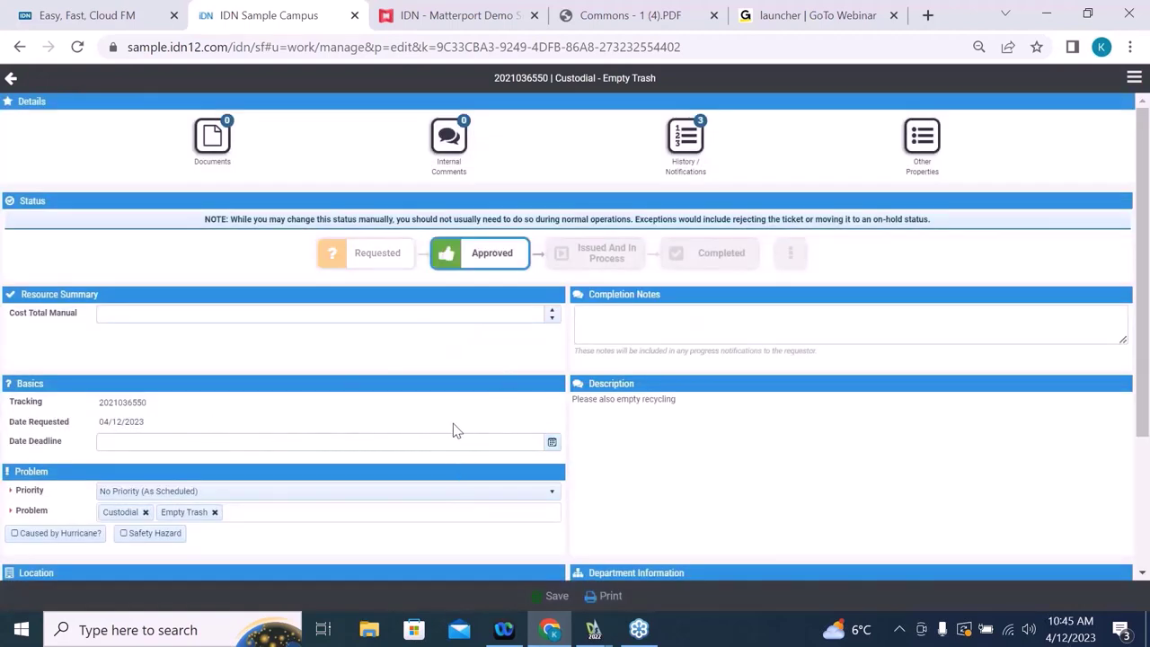
# Generate the printable report for the service request and view its second page with the floor plan.
pyautogui.scroll(-2, 534, 444)
pyautogui.scroll(2, 521, 449)
pyautogui.scroll(-2, 467, 512)
pyautogui.click(605, 595)
pyautogui.click(495, 375)
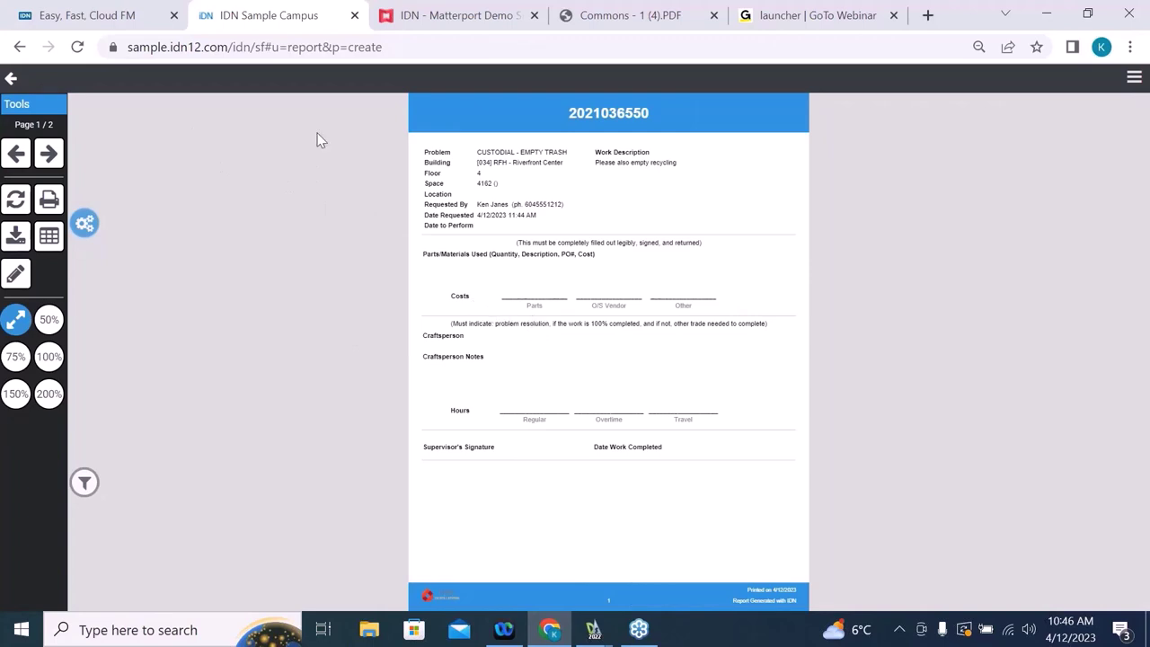
pyautogui.click(49, 154)
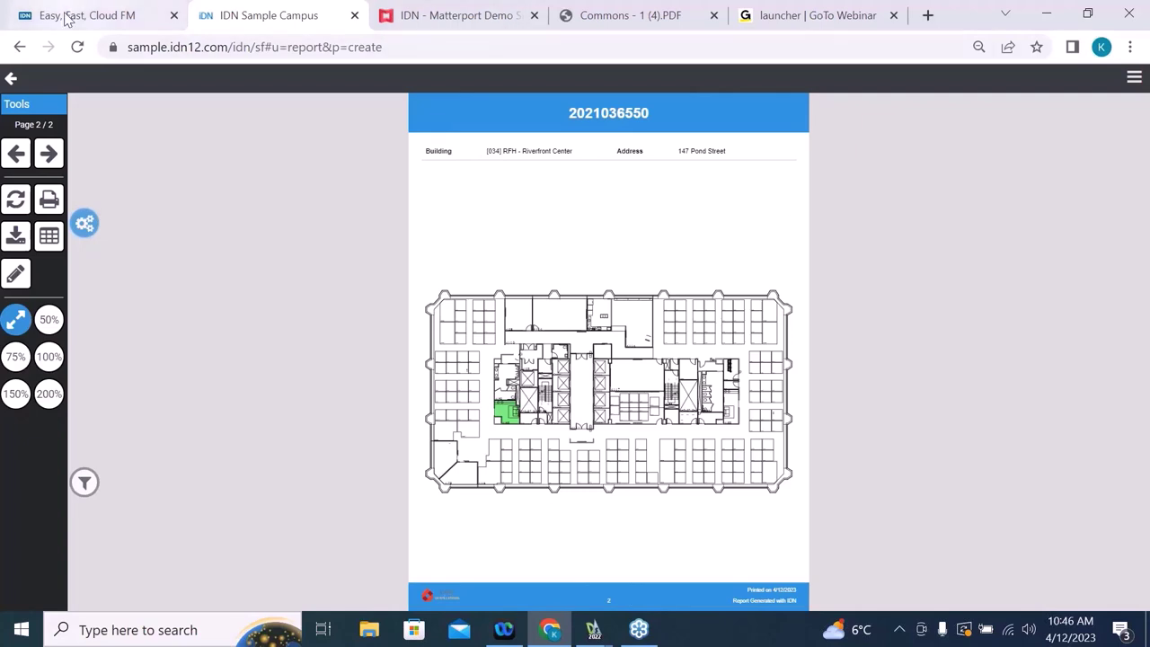
# Switch to the IDN Space+Work website, review the Learn how sections on building and floor records and company data, and return to its home page.
pyautogui.click(92, 22)
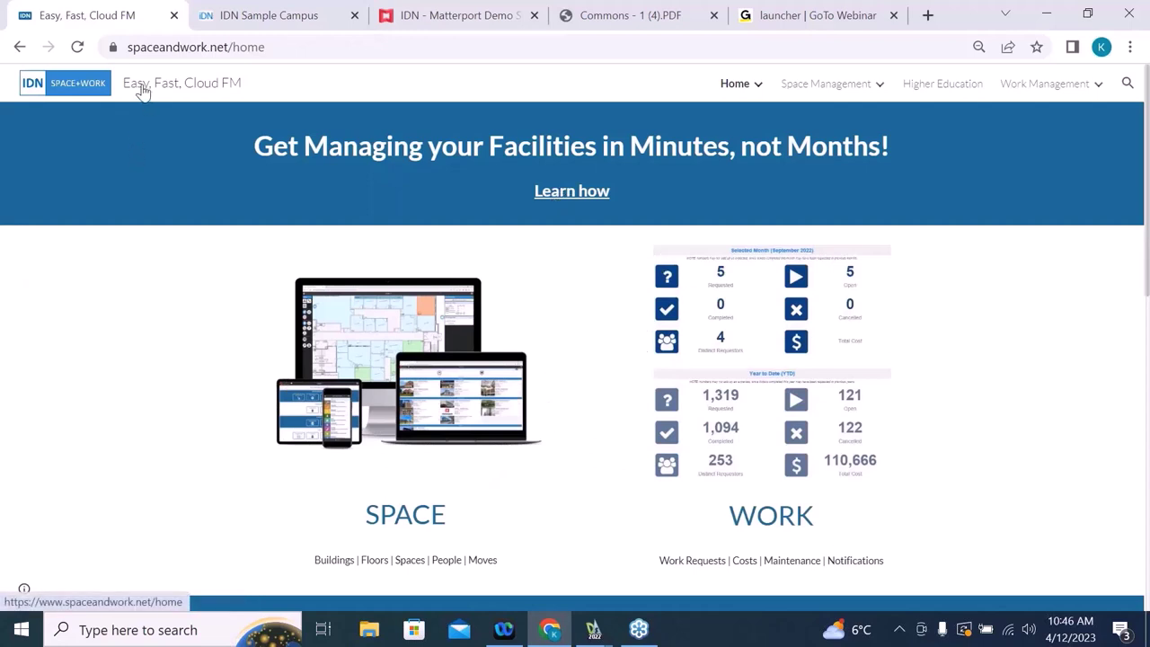
pyautogui.click(588, 192)
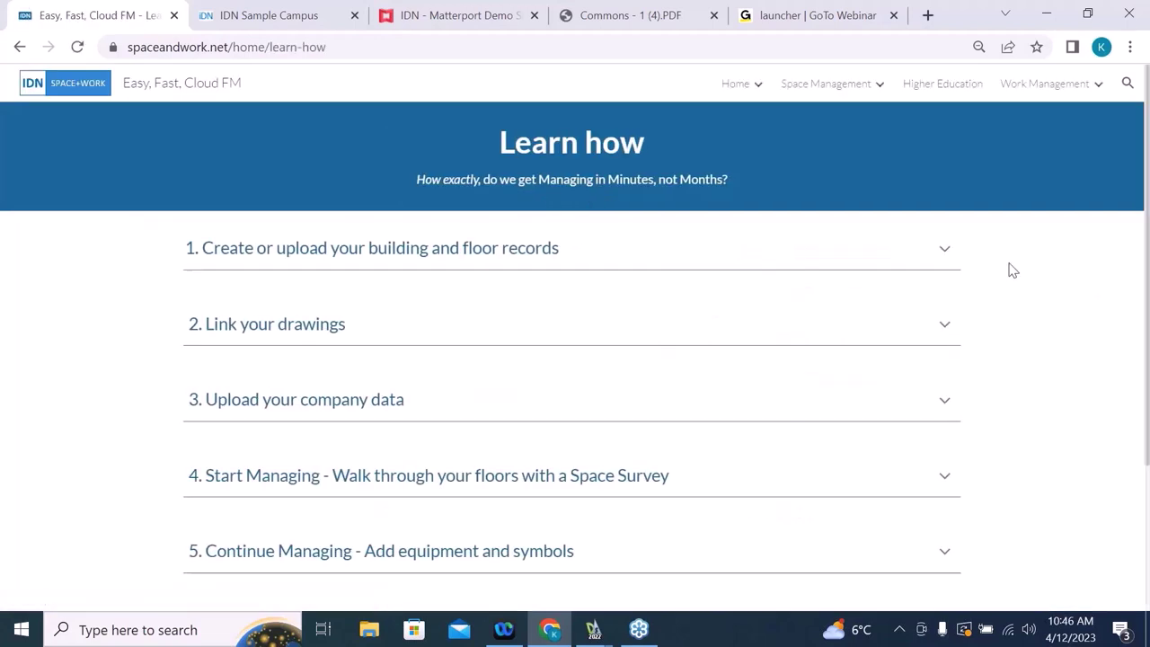
pyautogui.click(948, 250)
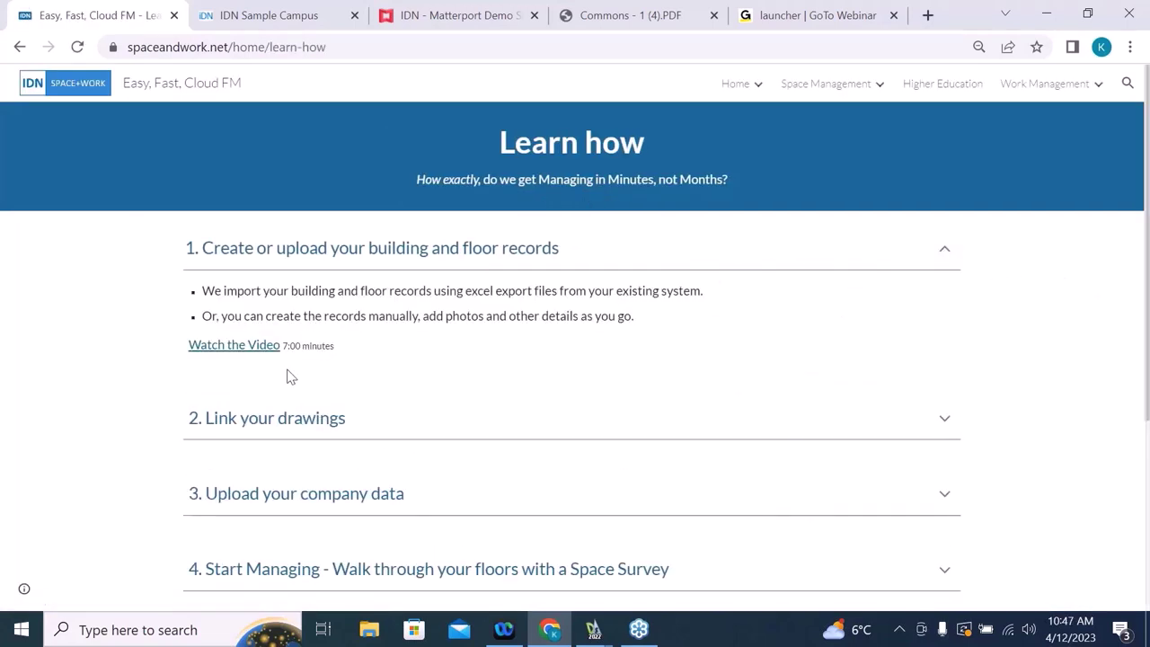
pyautogui.click(945, 253)
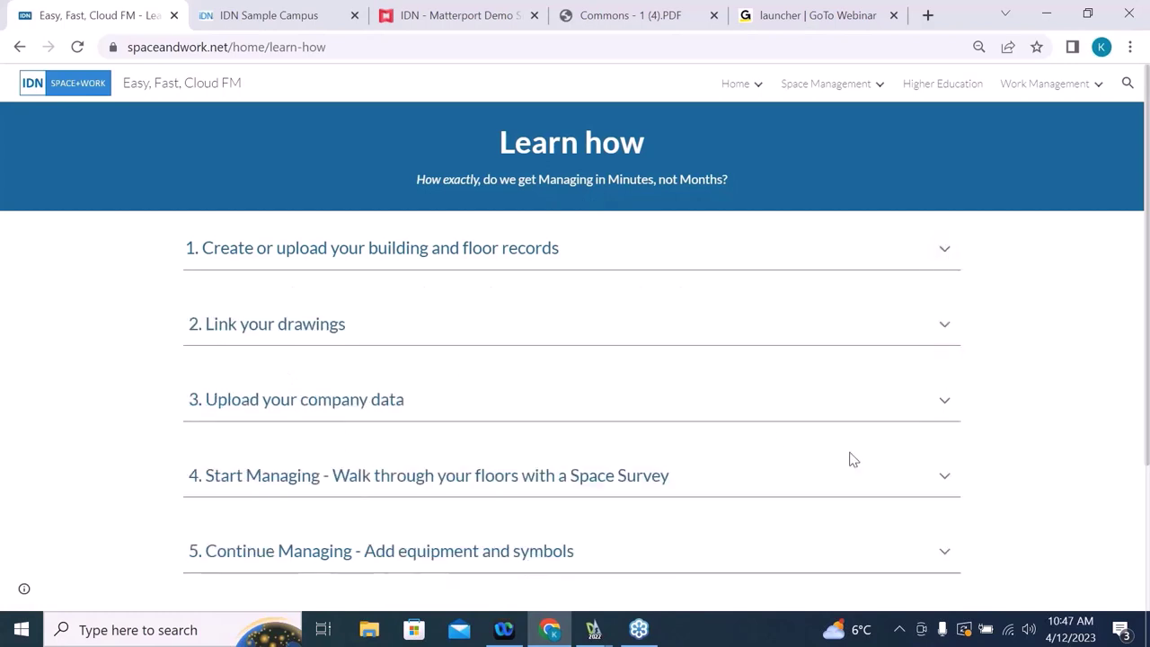
pyautogui.click(944, 401)
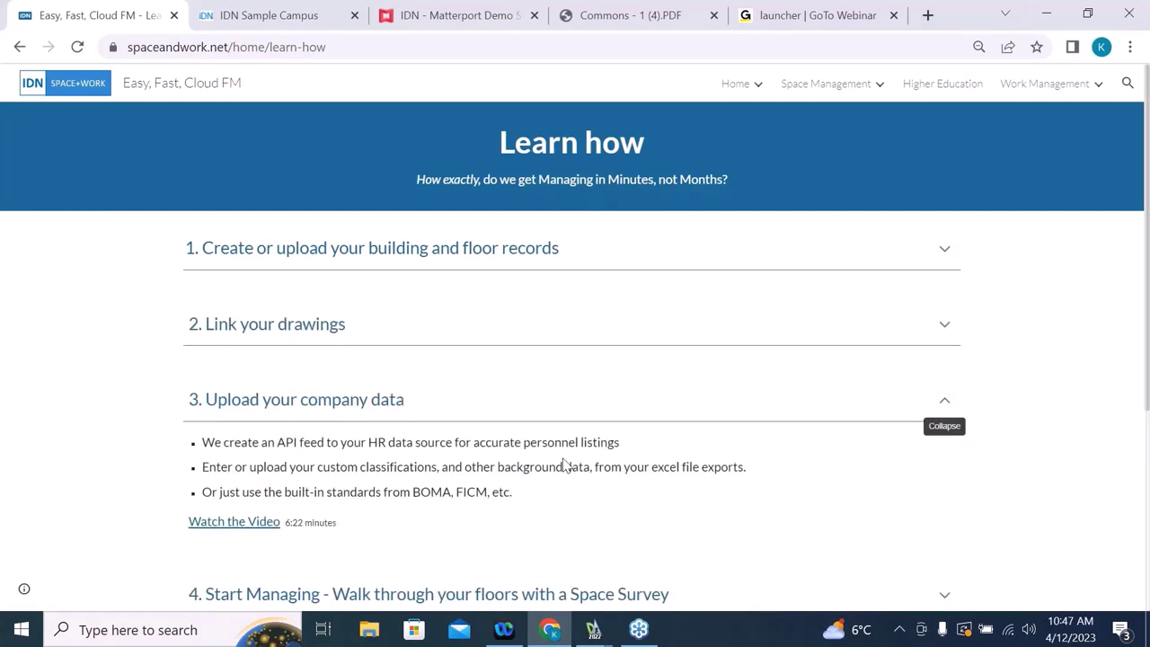
pyautogui.click(944, 403)
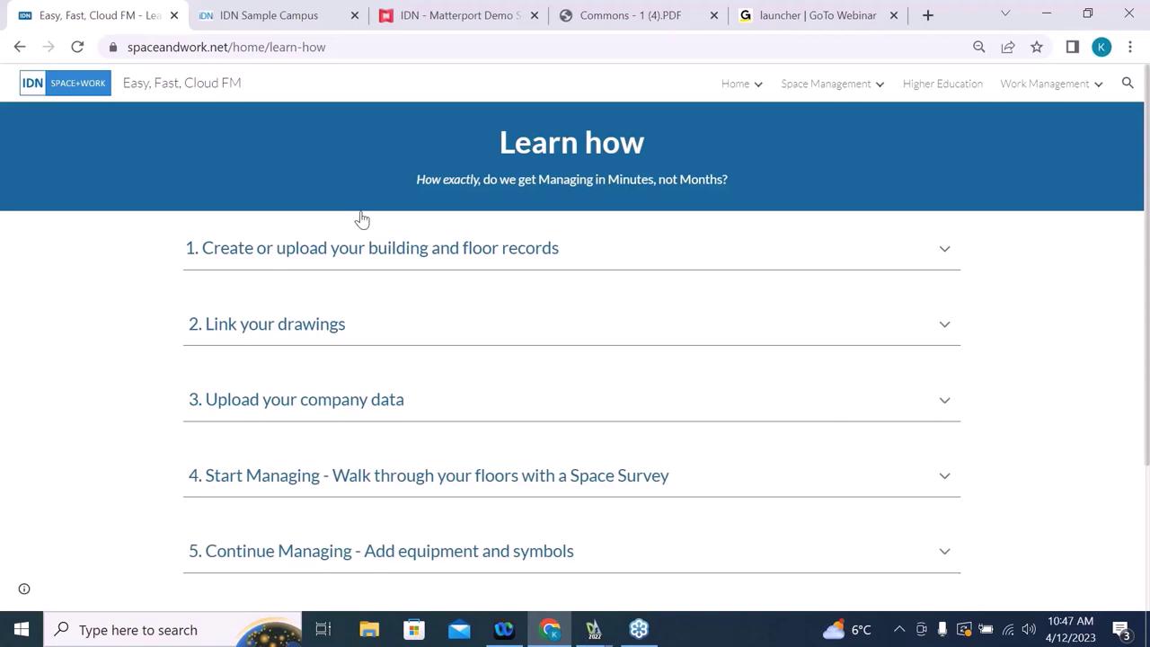
pyautogui.click(93, 89)
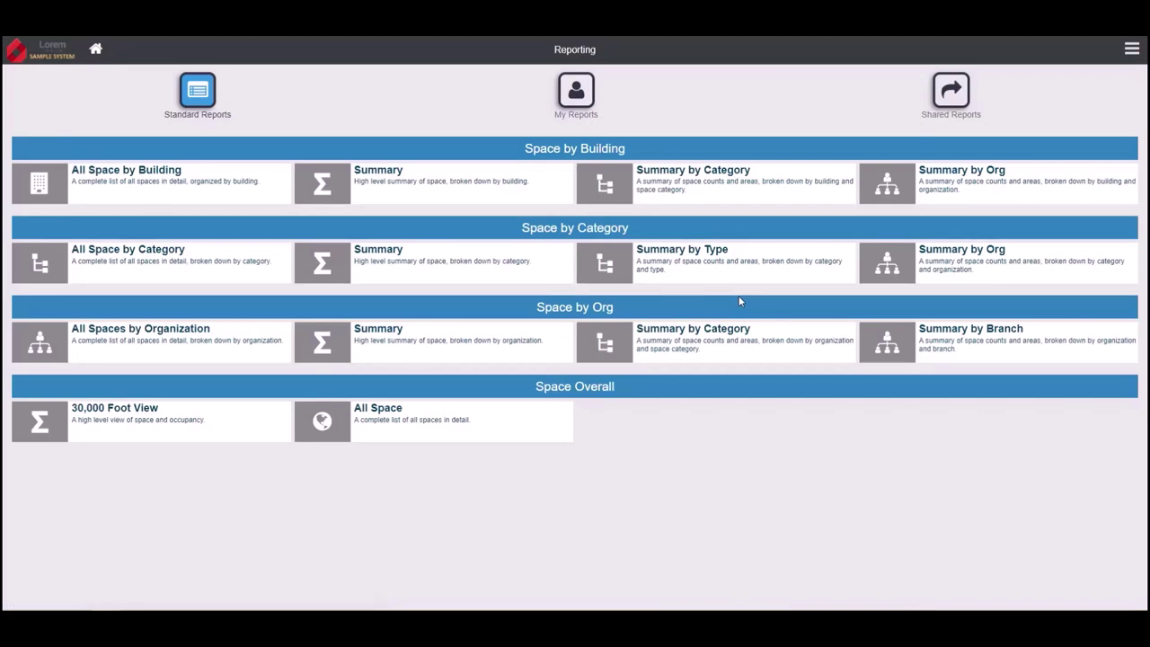
# Create a new report under My Reports with Space as its main table.
pyautogui.click(576, 101)
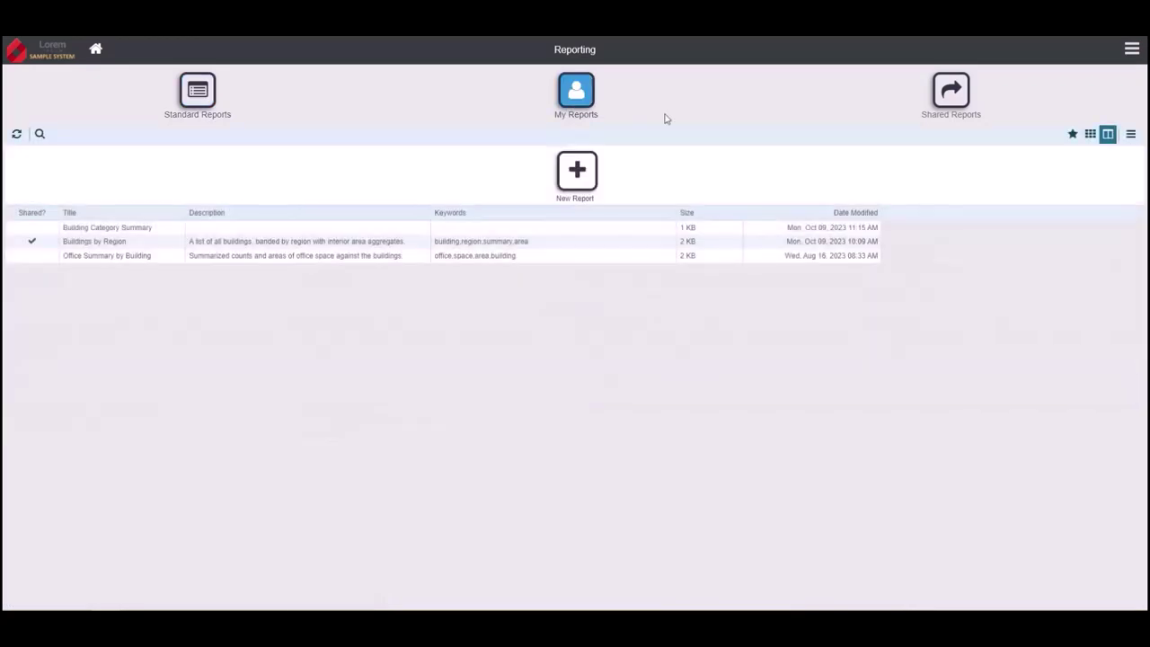
pyautogui.click(581, 189)
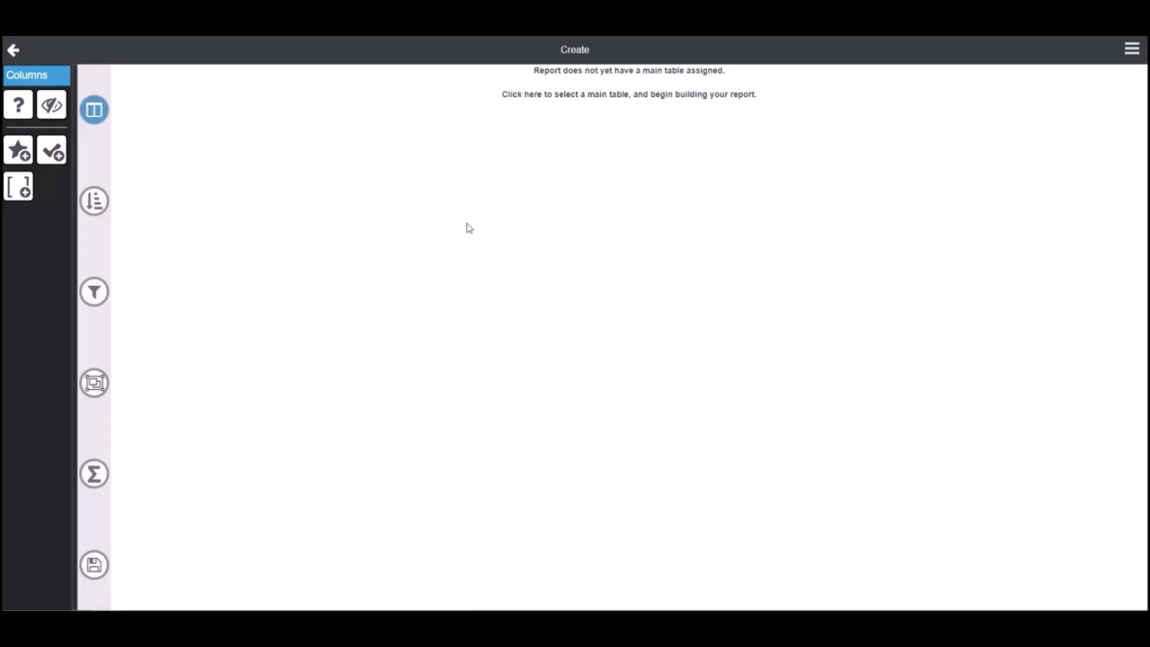
pyautogui.click(601, 117)
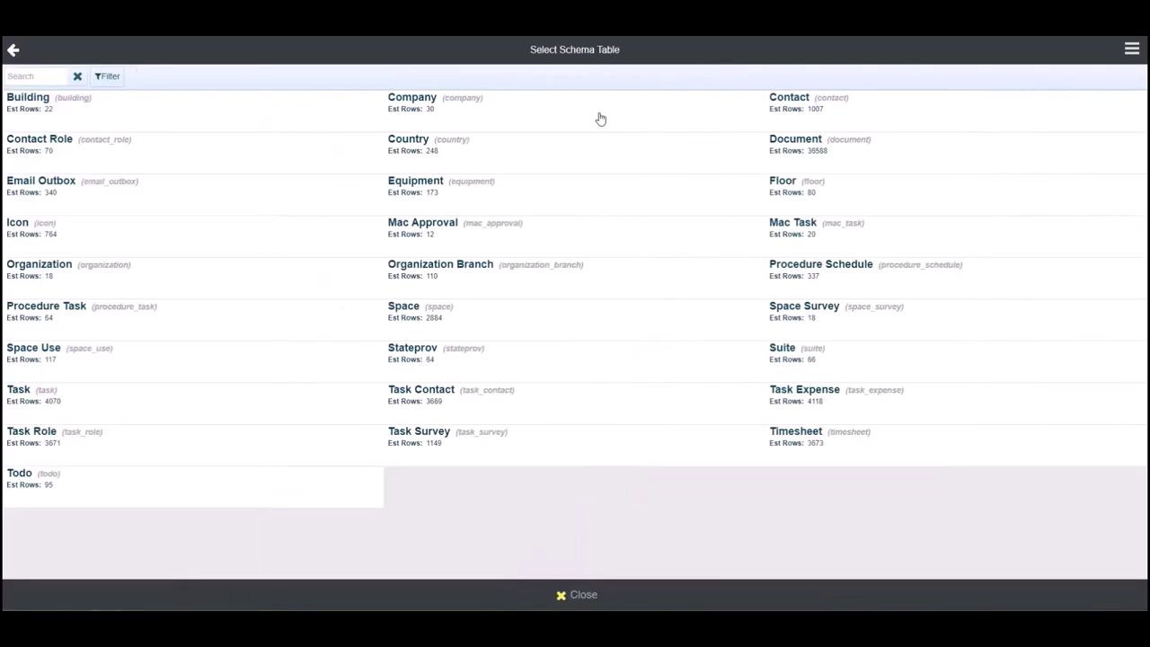
pyautogui.click(424, 318)
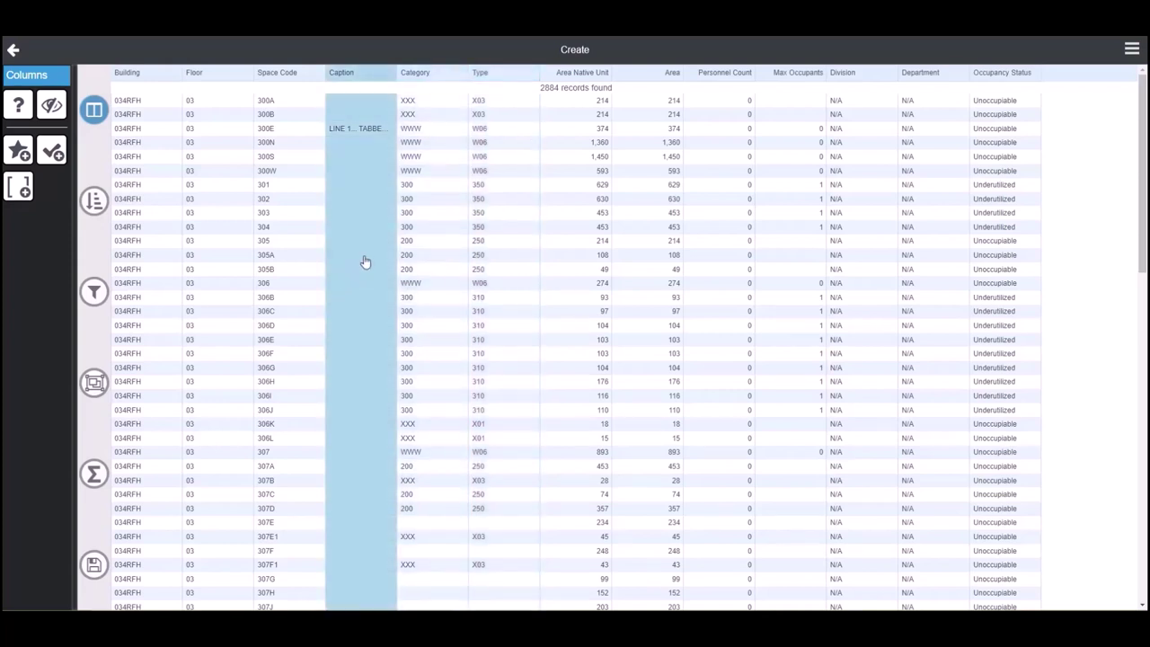
# Hide the Caption, Area Native Unit, Division, Department and Occupancy Status columns in the report.
pyautogui.click(365, 260)
pyautogui.click(575, 236)
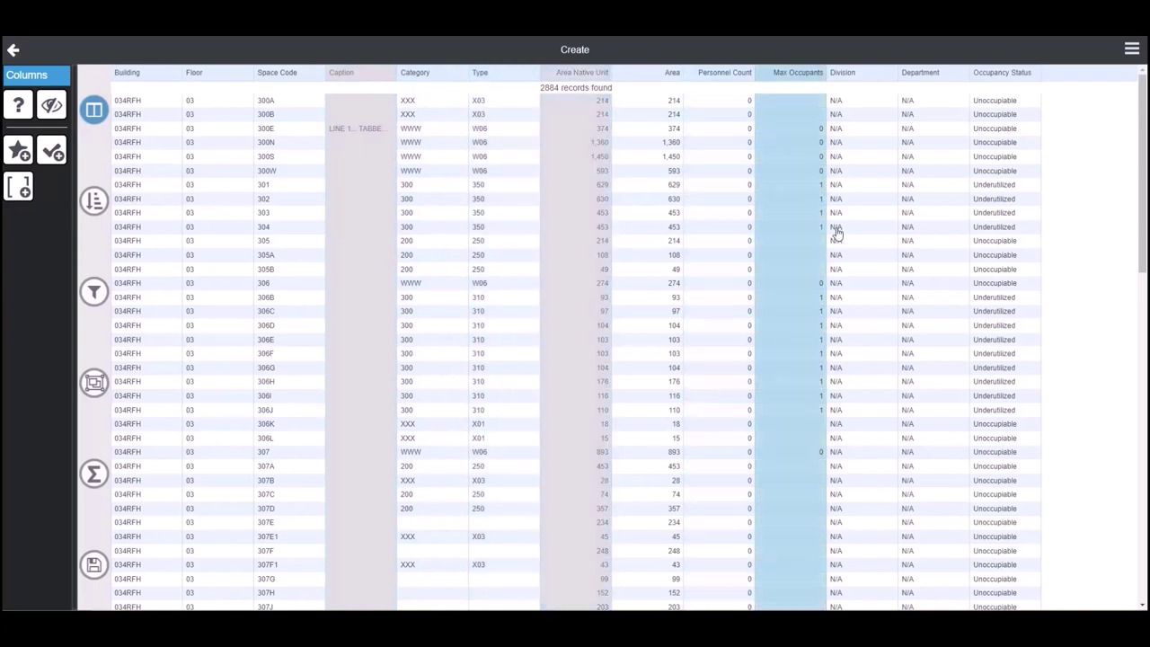
pyautogui.click(861, 231)
pyautogui.click(913, 226)
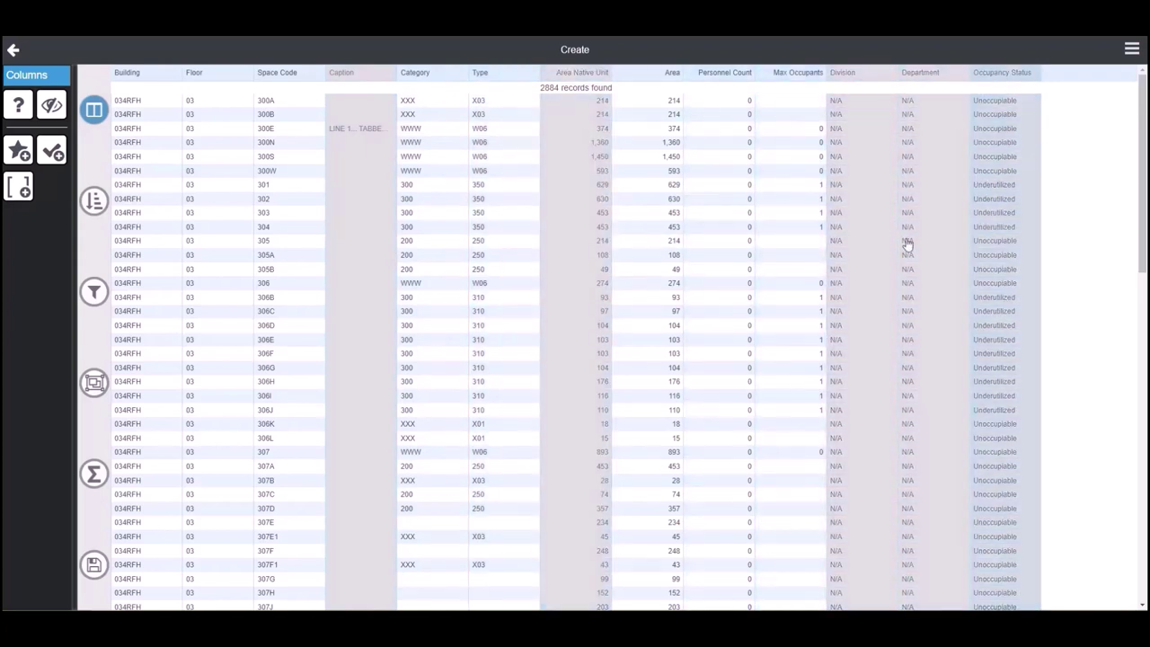
pyautogui.click(53, 113)
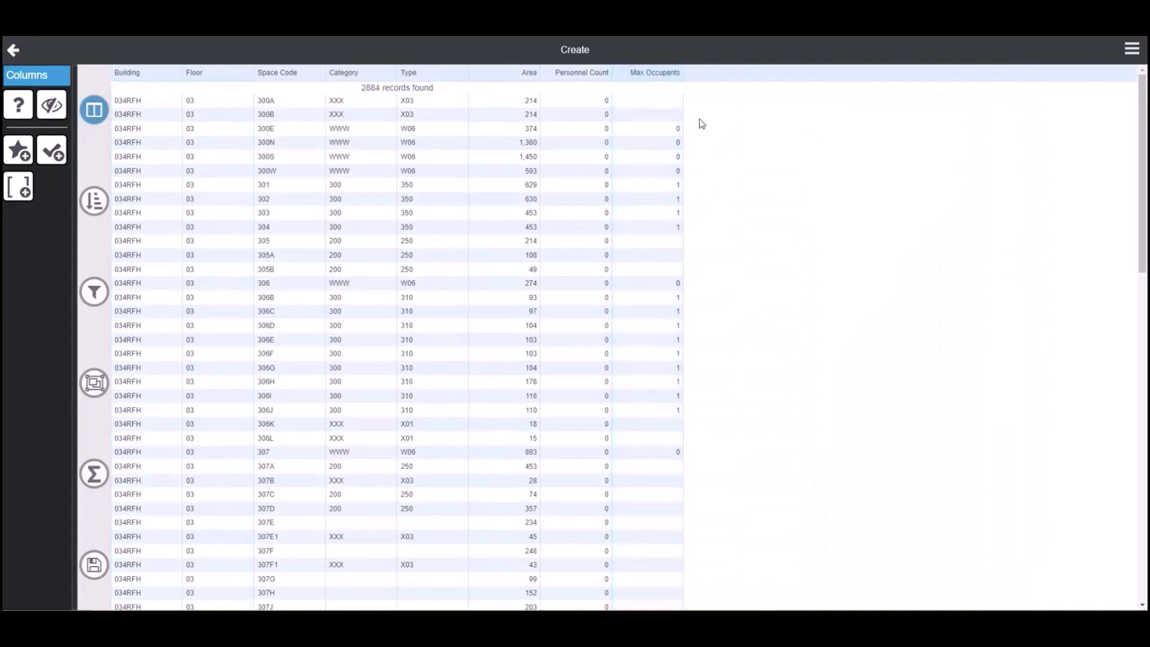
# Insert the Space table's Flooring column after Max Occupants in the report.
pyautogui.click(657, 77)
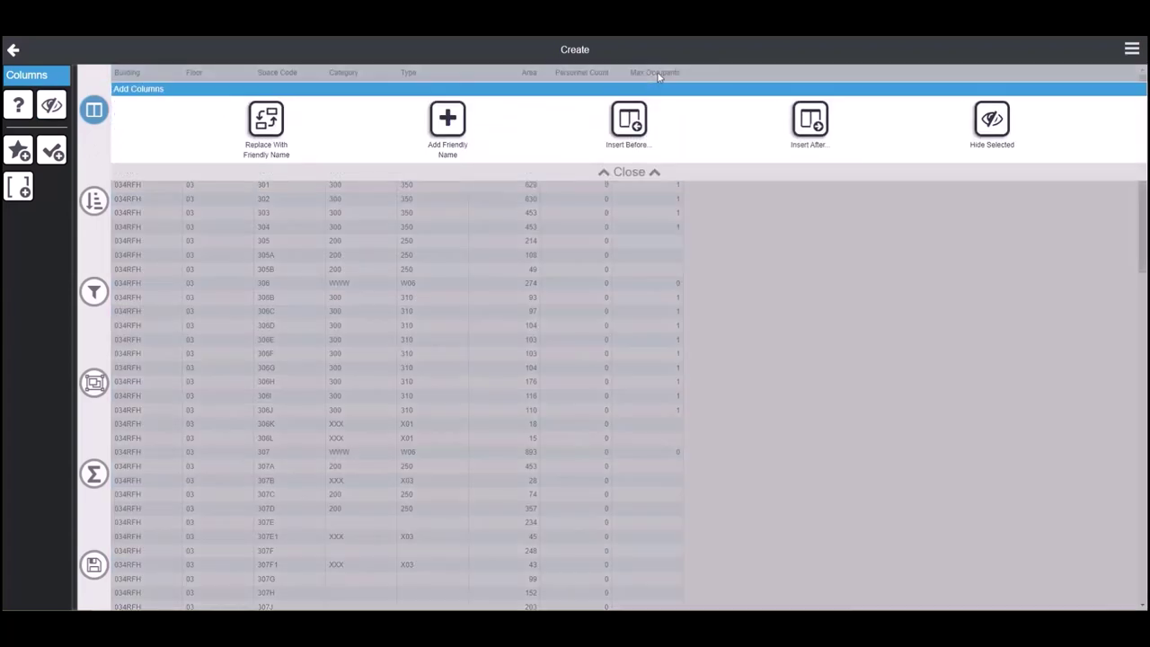
pyautogui.click(810, 122)
pyautogui.click(759, 239)
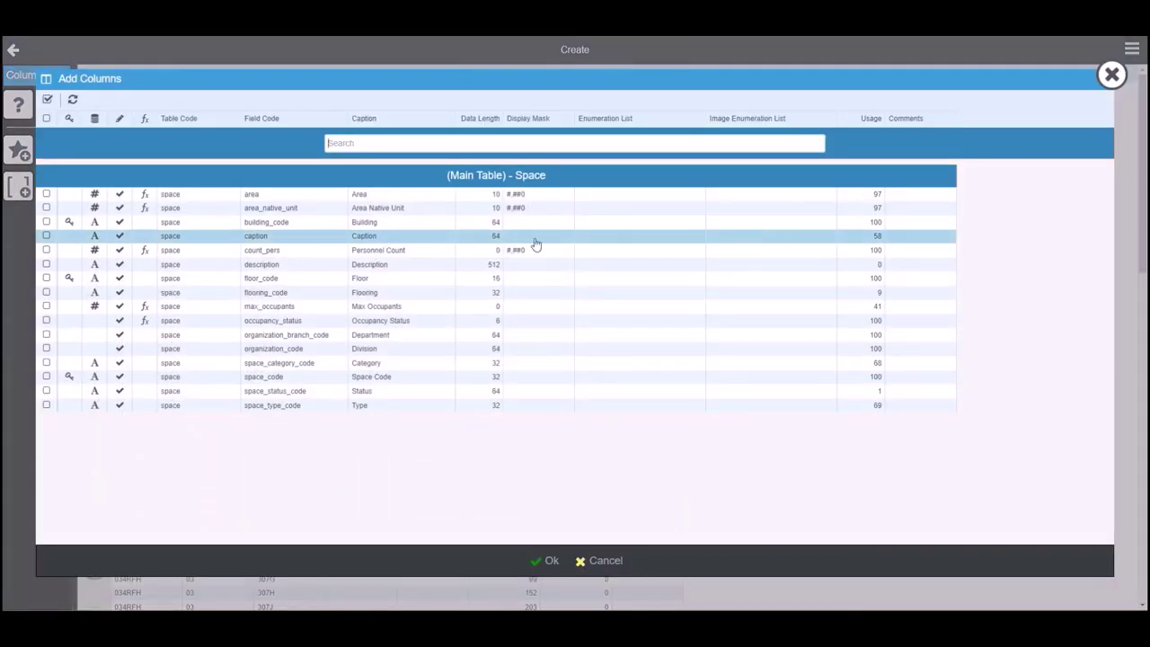
pyautogui.click(329, 295)
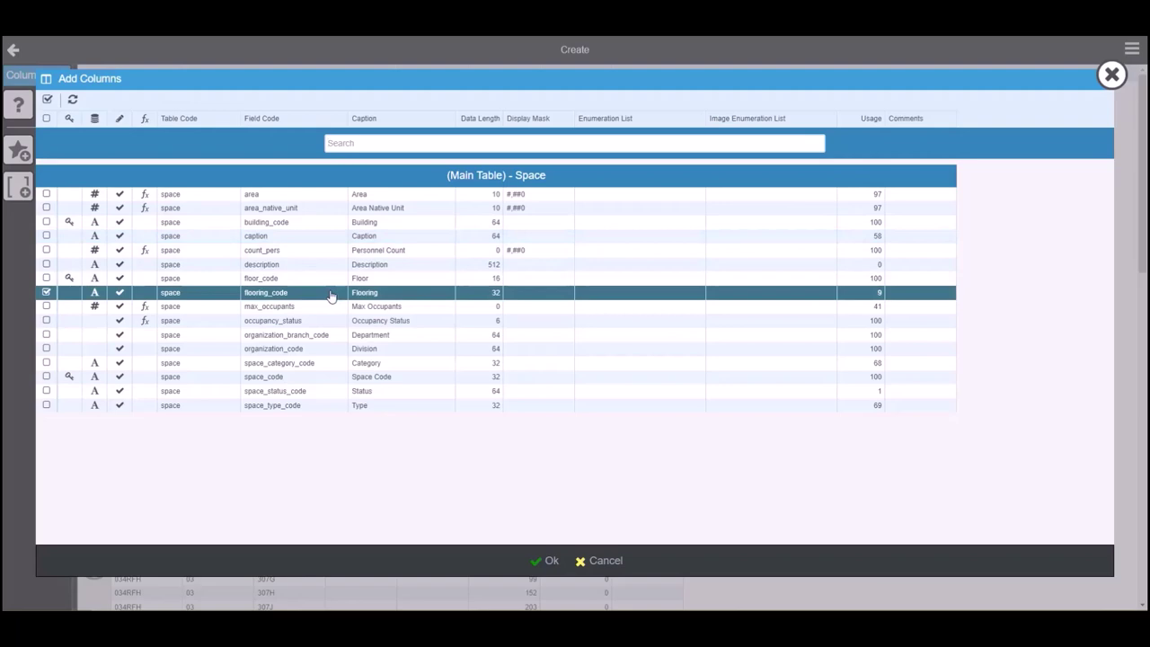
pyautogui.click(546, 563)
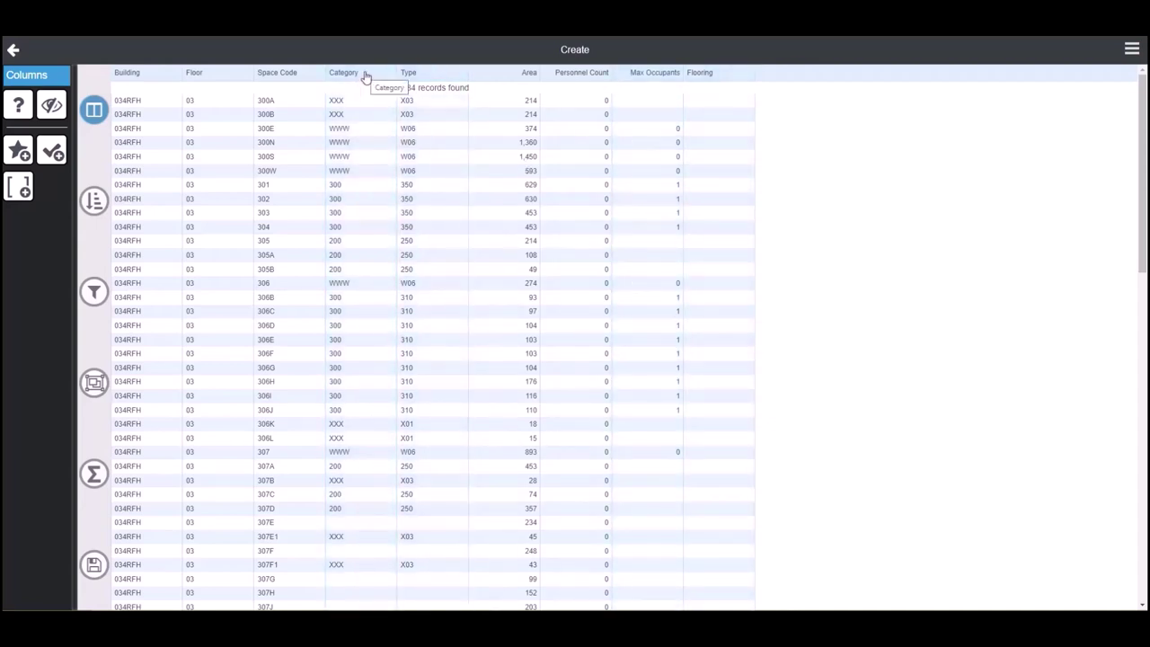
# Replace the Category, Type and Building columns with their friendly names in the space report.
pyautogui.click(366, 73)
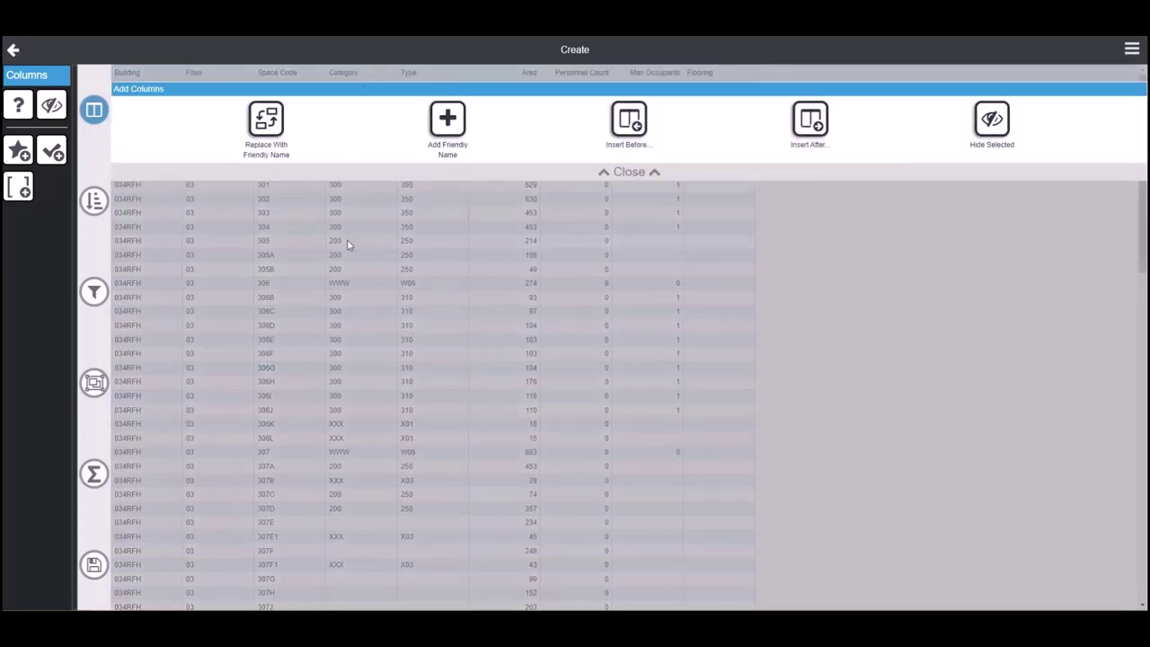
pyautogui.click(268, 121)
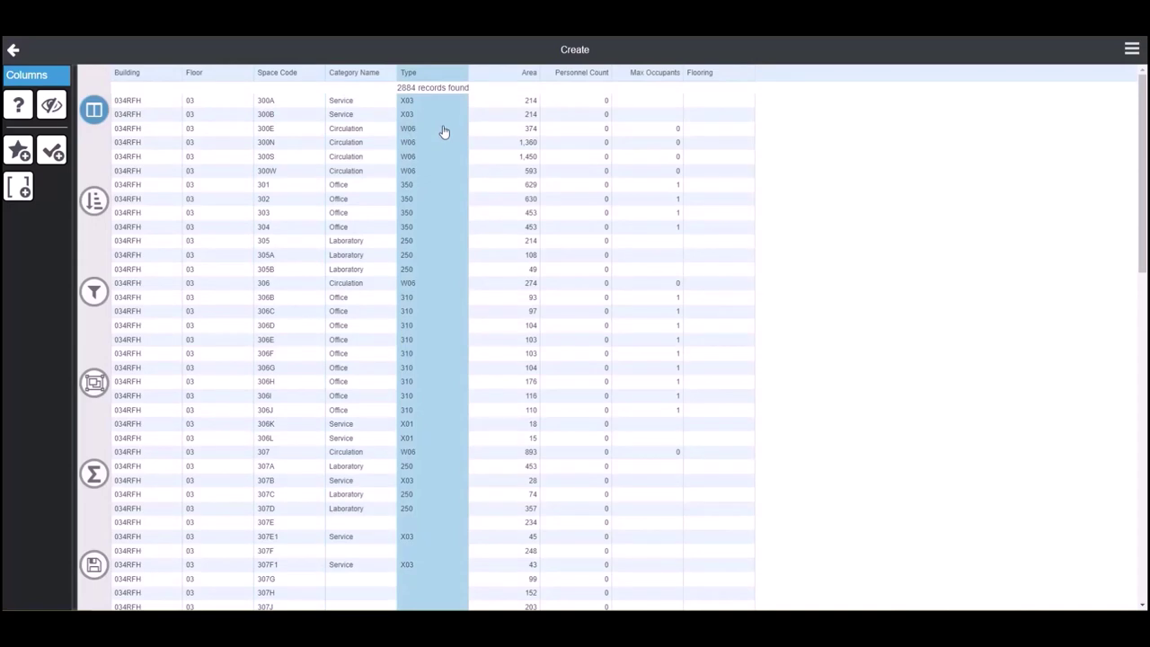
pyautogui.click(428, 75)
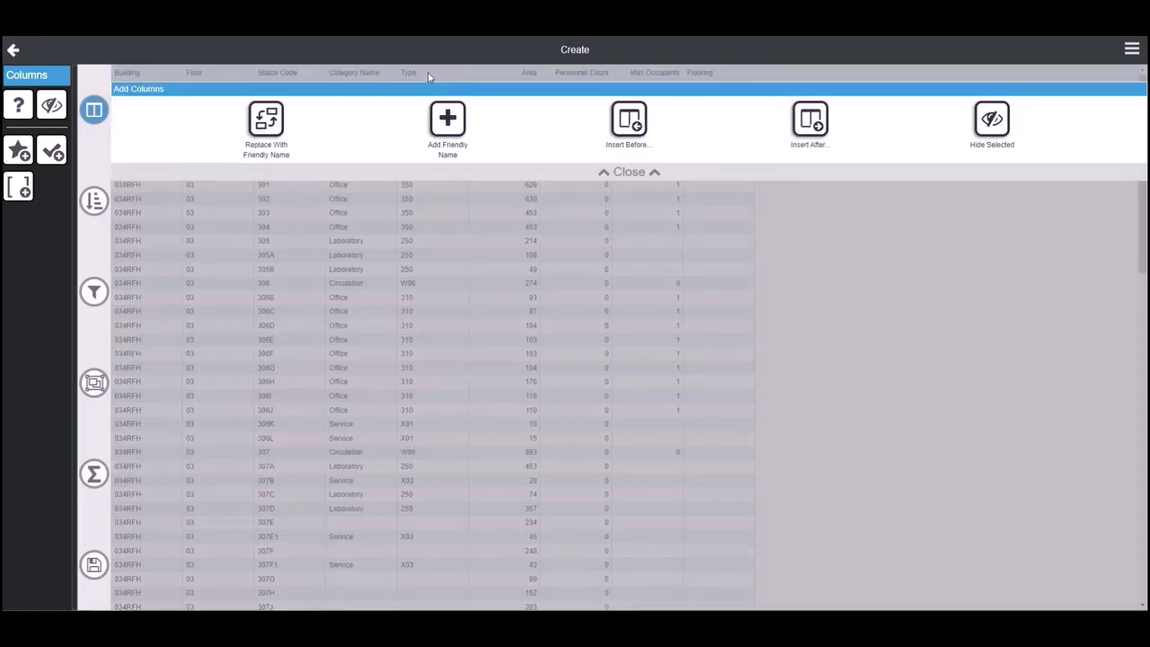
pyautogui.click(277, 123)
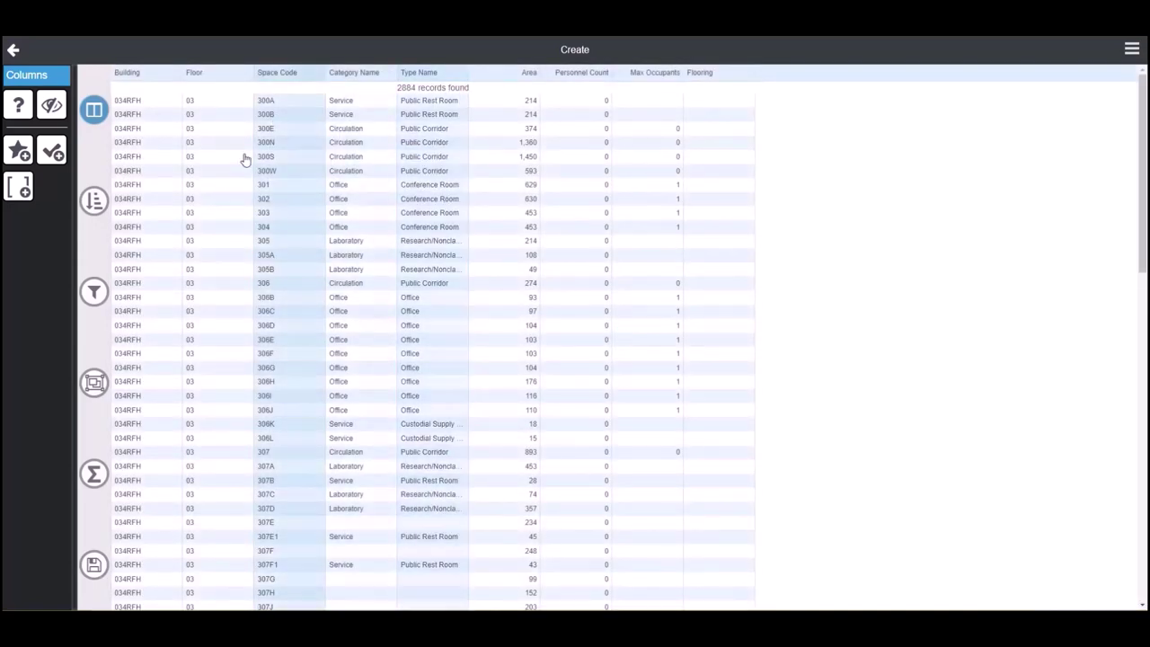
pyautogui.click(150, 75)
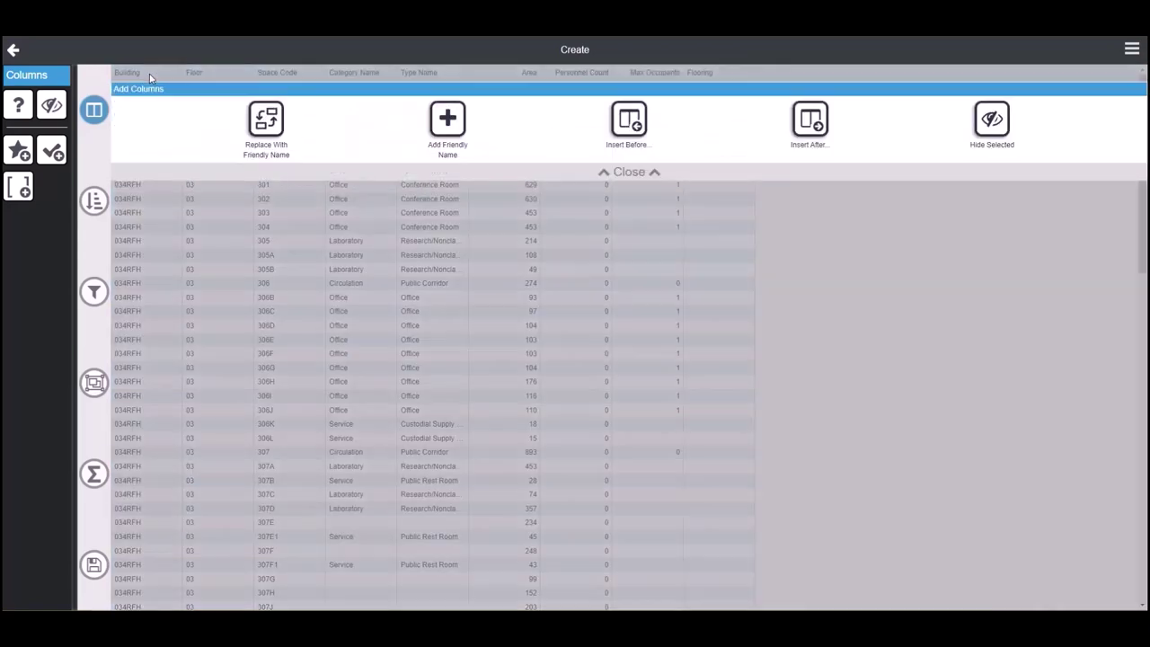
pyautogui.click(253, 123)
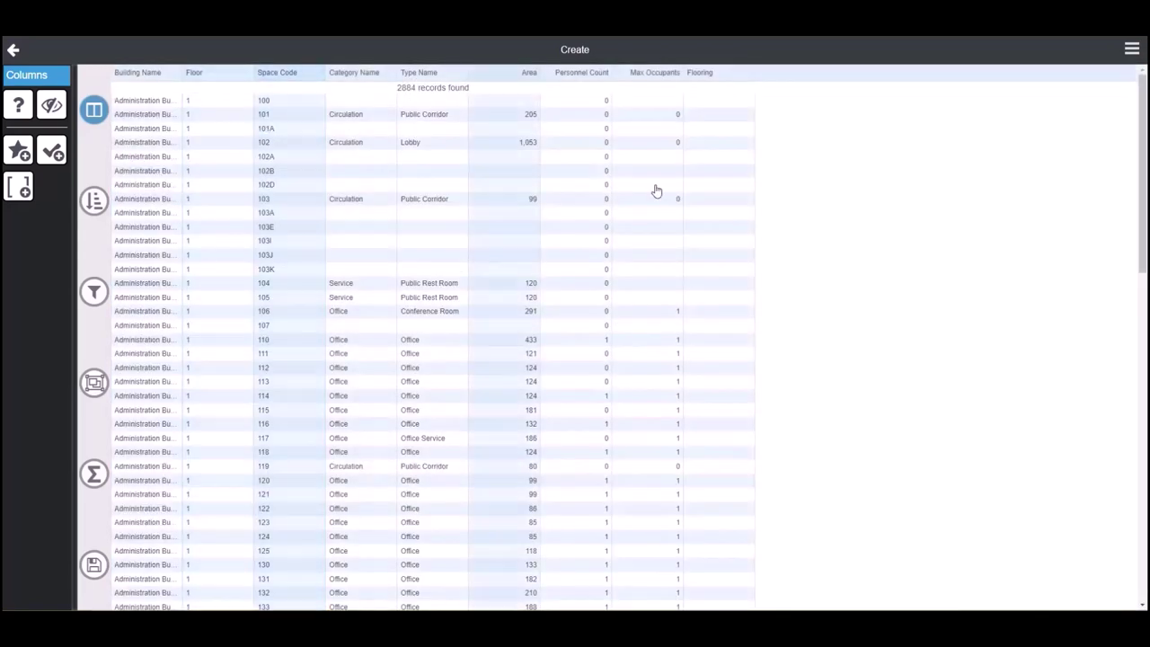
# Filter the report to exclude spaces whose Flooring value is empty.
pyautogui.click(95, 203)
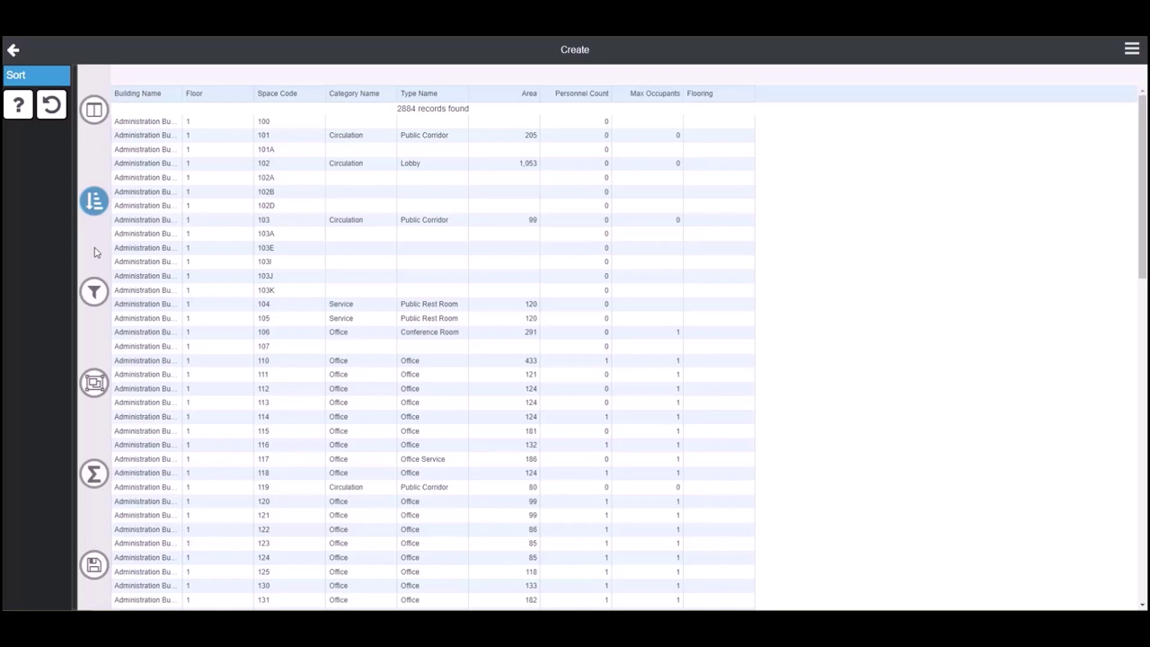
pyautogui.click(94, 293)
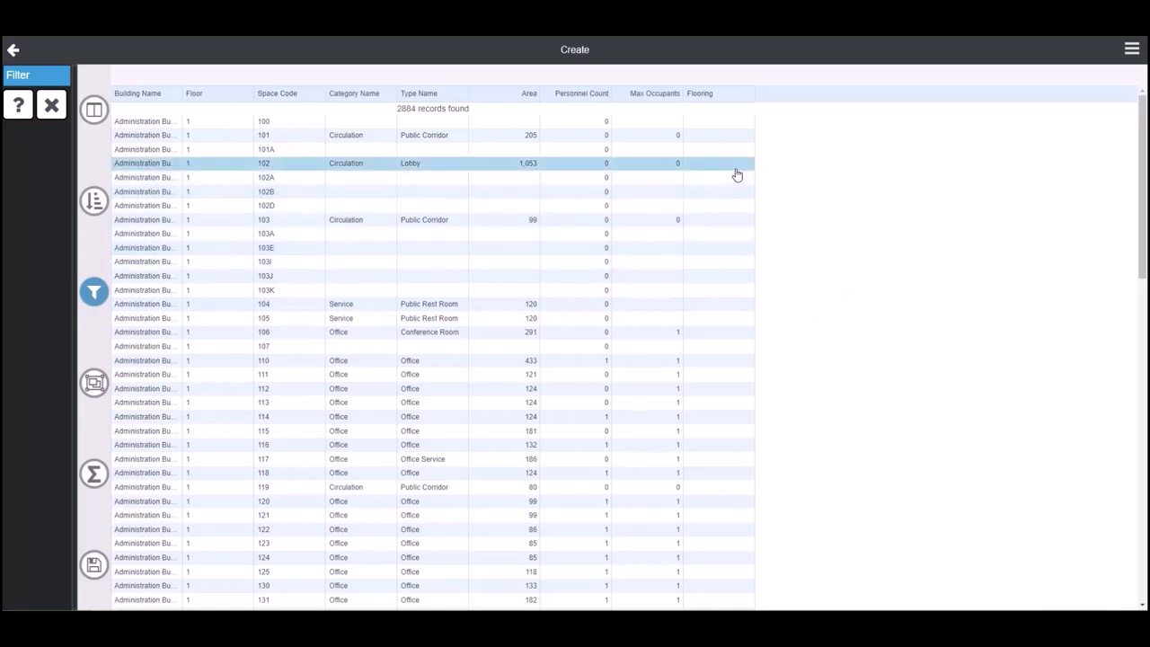
pyautogui.click(720, 238)
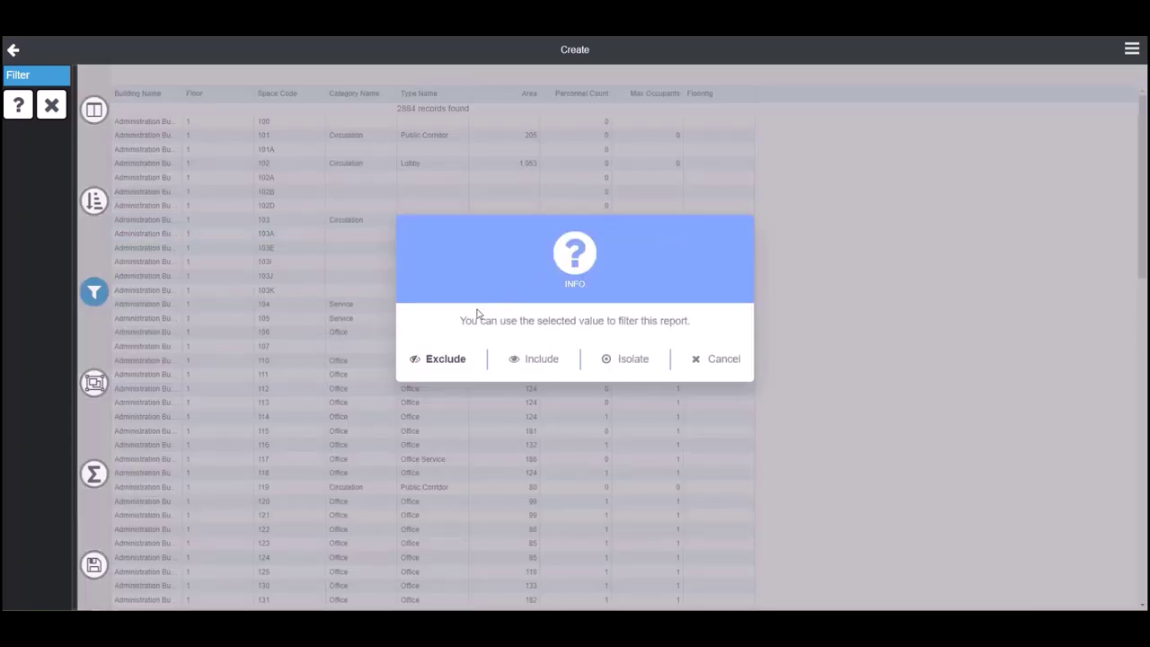
pyautogui.click(436, 359)
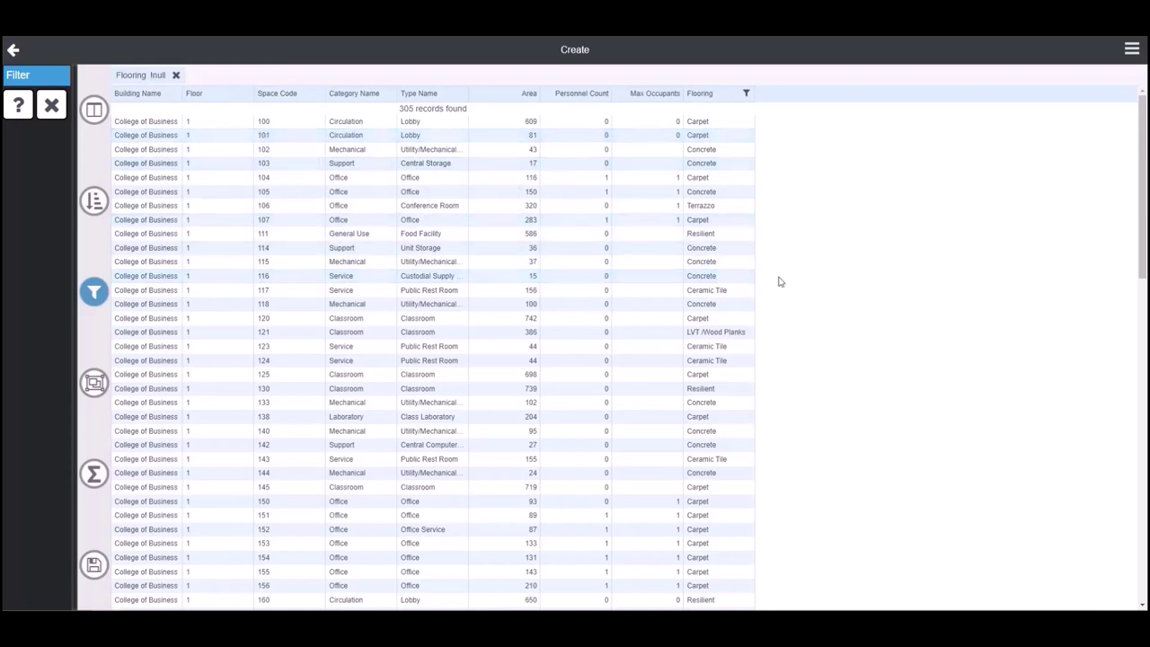
# Group the report by Flooring and, within each flooring type, by Building Name.
pyautogui.click(94, 383)
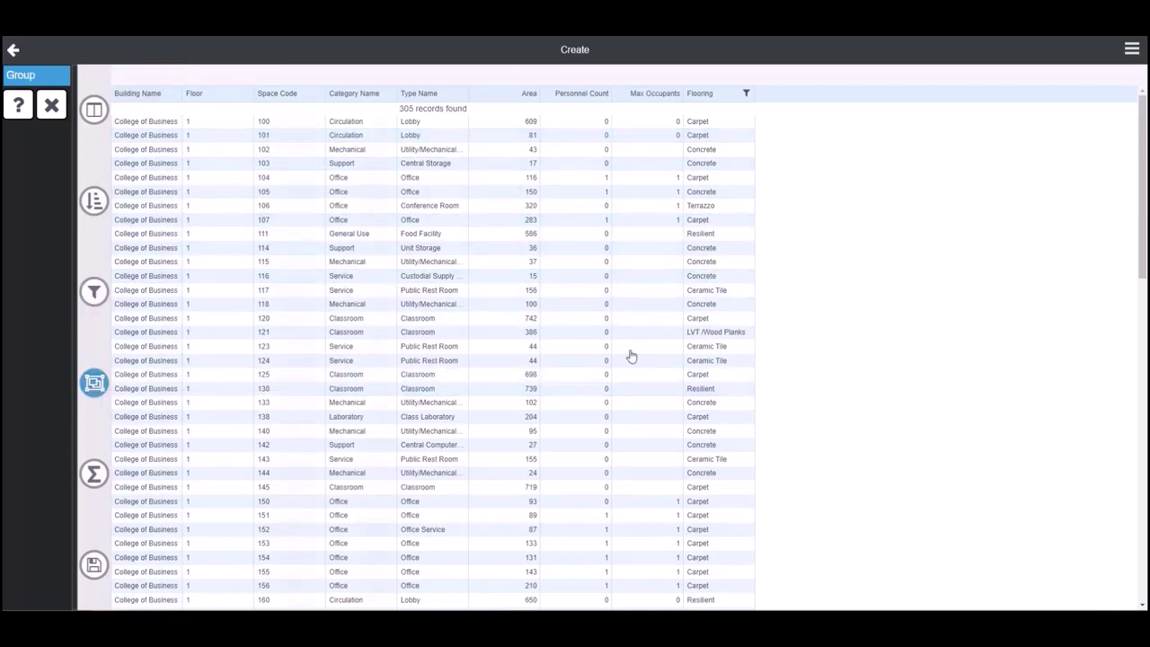
pyautogui.click(718, 285)
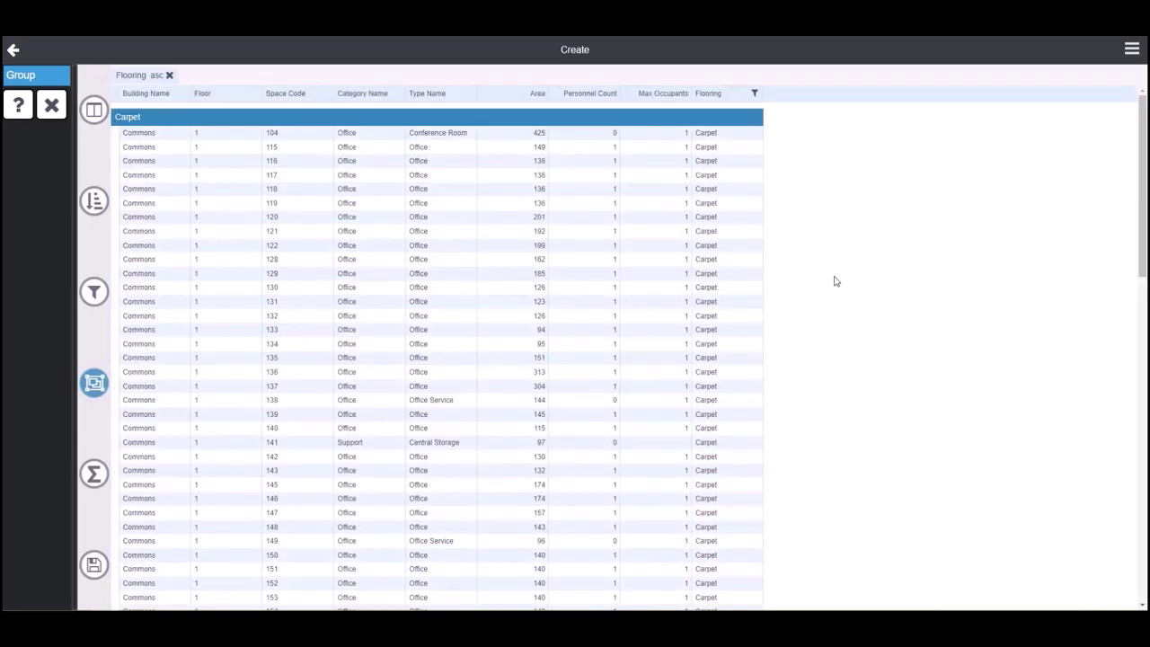
pyautogui.click(171, 282)
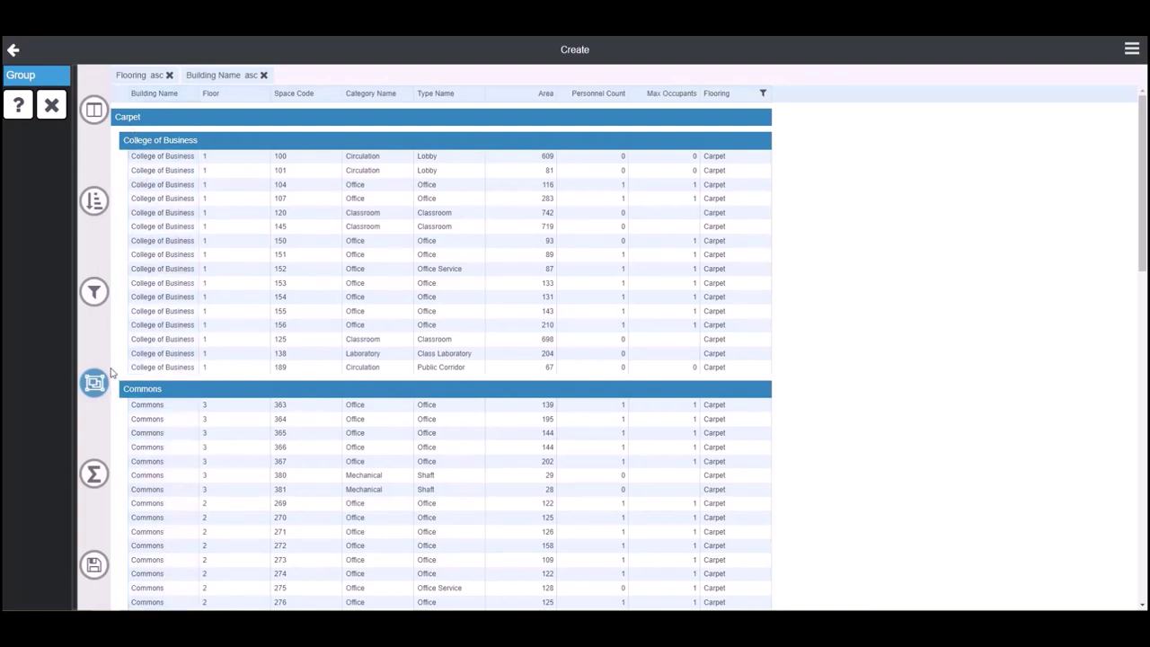
# Add a sum aggregate on the Area column and a count aggregate on the Space Code column.
pyautogui.click(94, 474)
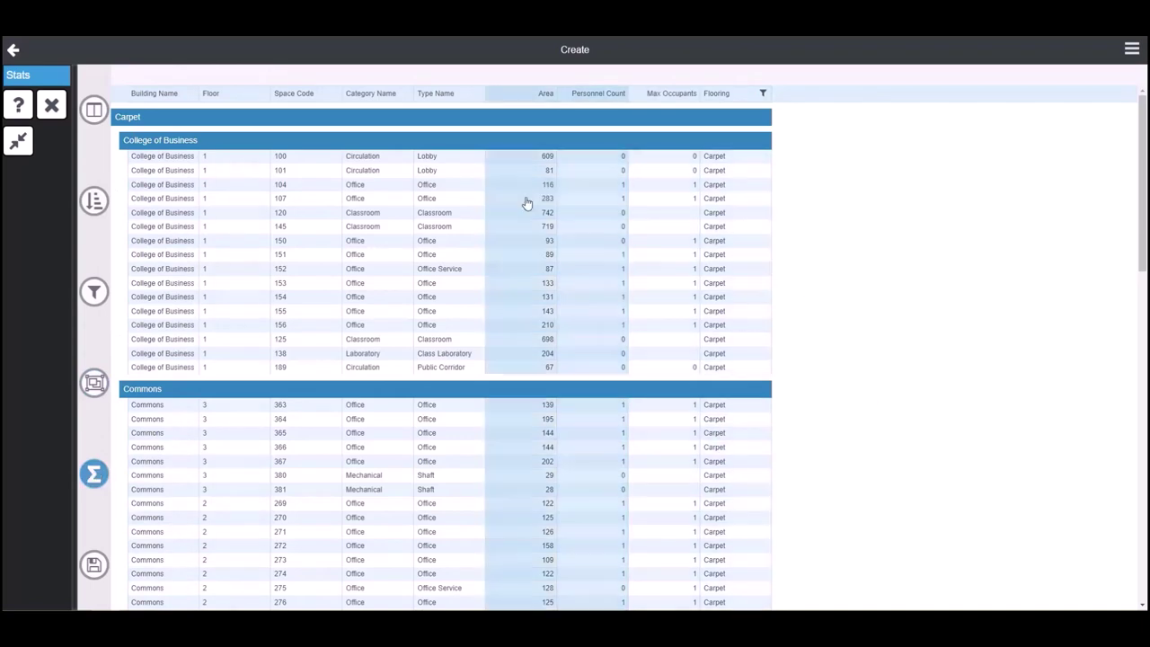
pyautogui.click(519, 212)
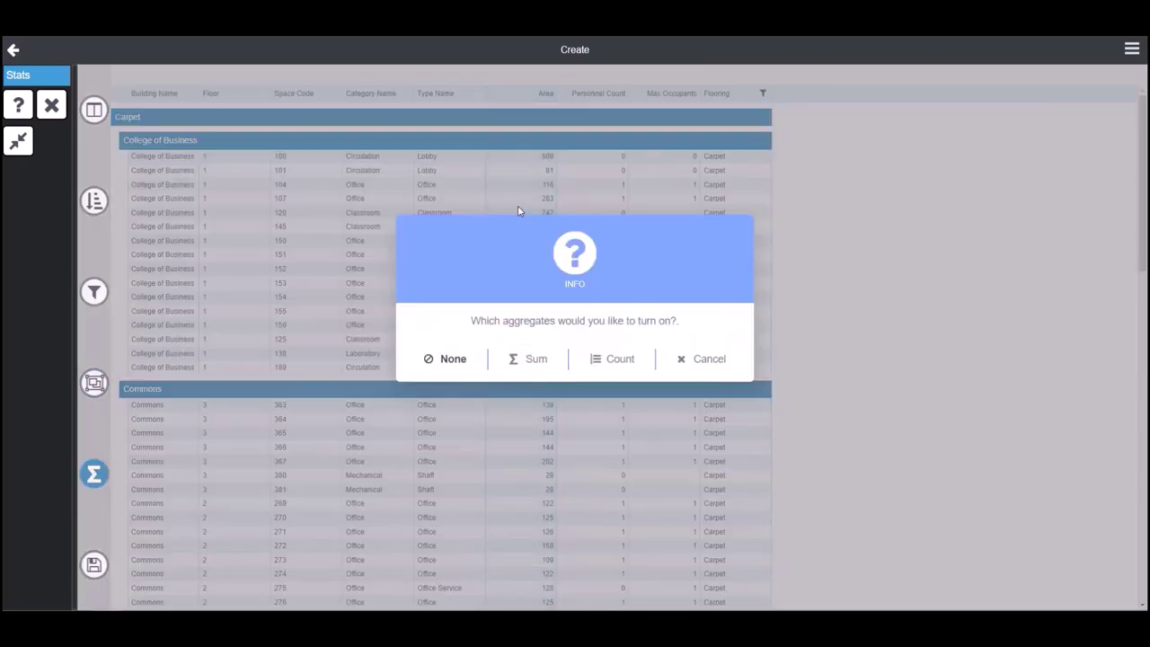
pyautogui.click(535, 360)
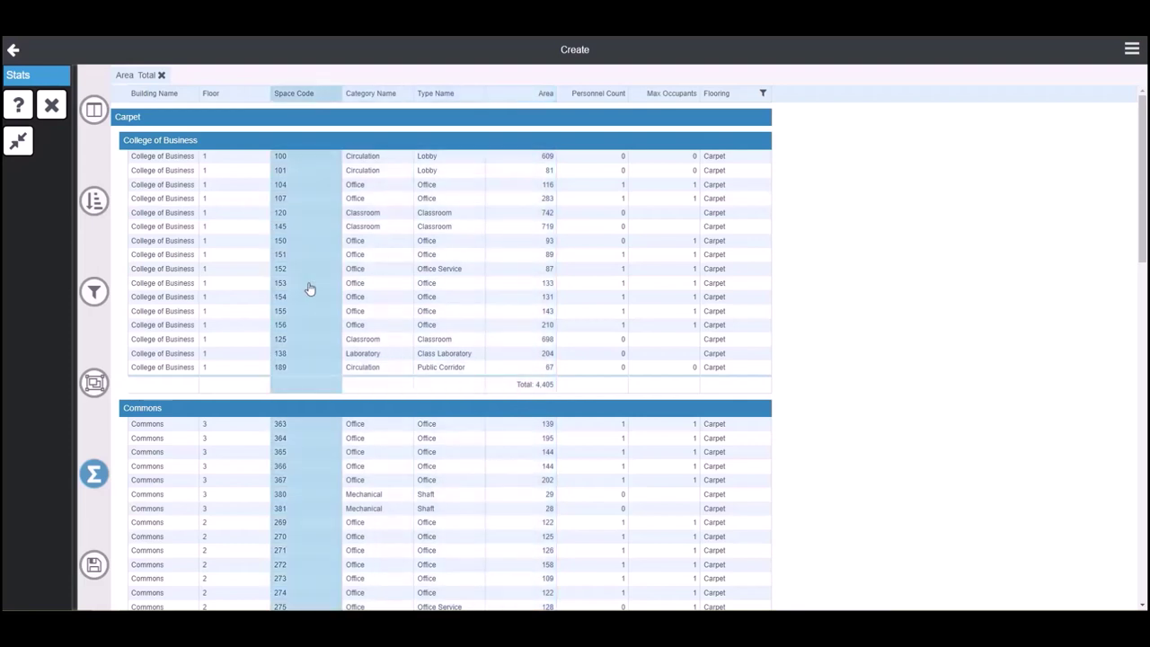
pyautogui.click(308, 261)
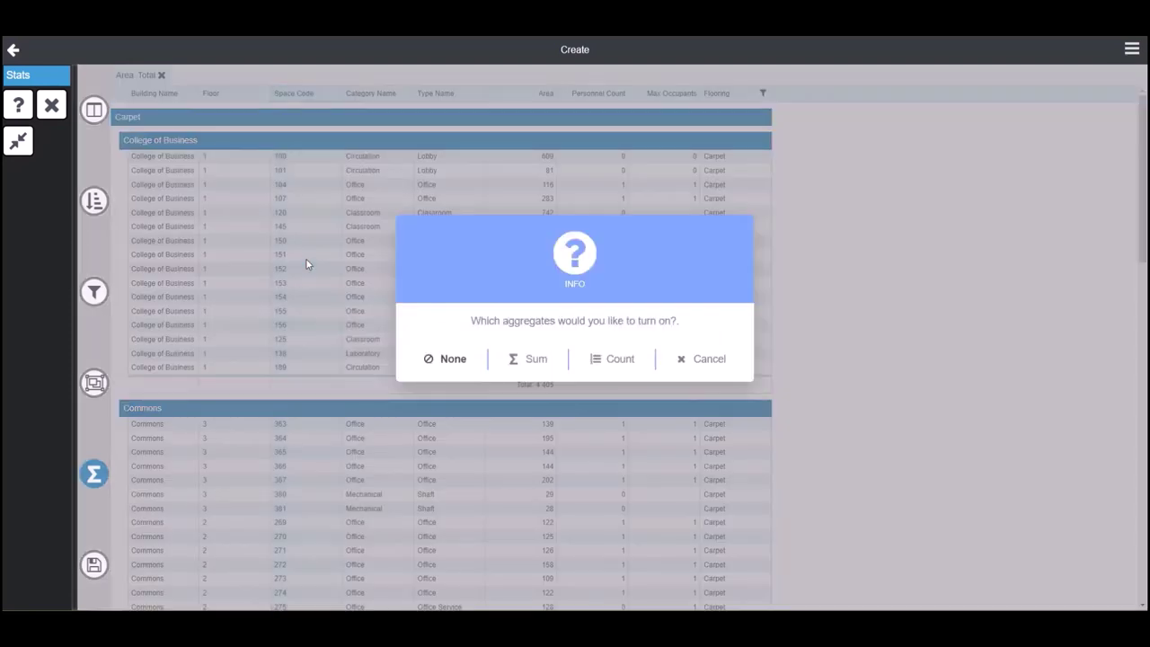
pyautogui.click(624, 361)
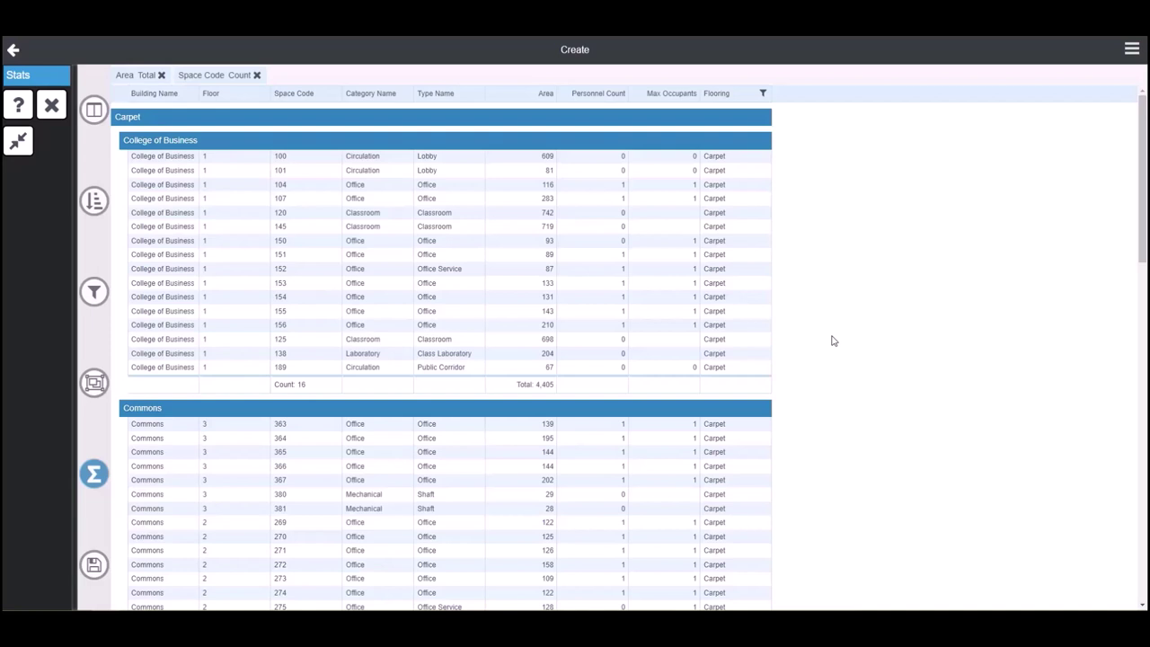
# Condense the report to its summarized aggregates and review the totals for every flooring type.
pyautogui.click(19, 143)
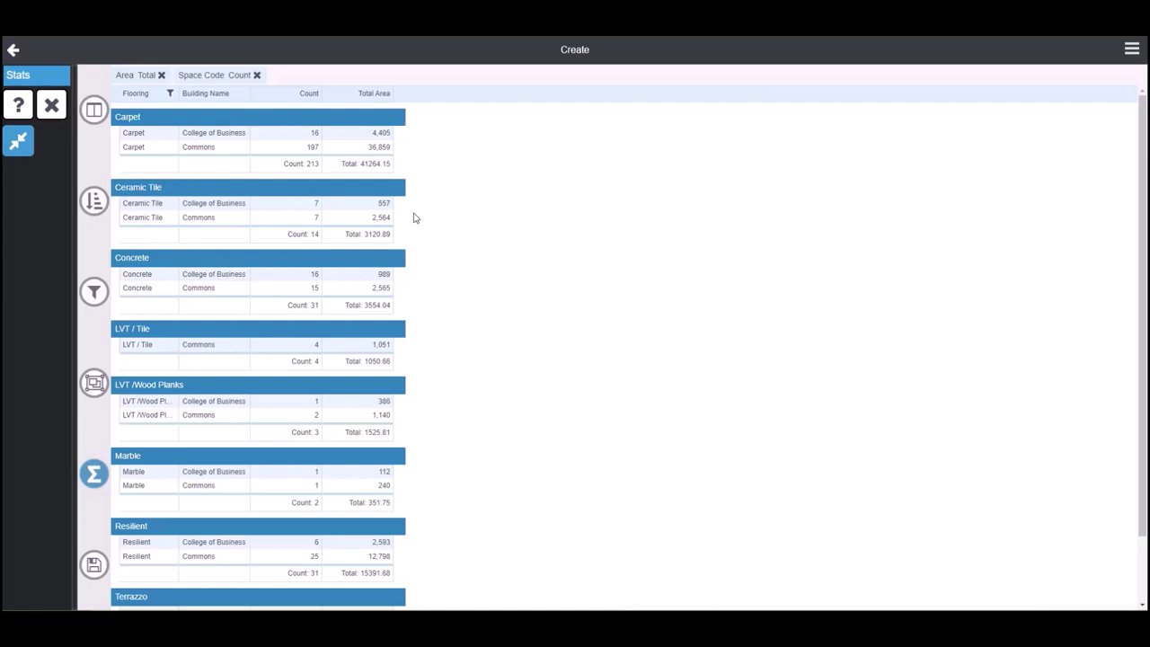
pyautogui.scroll(-1, 415, 220)
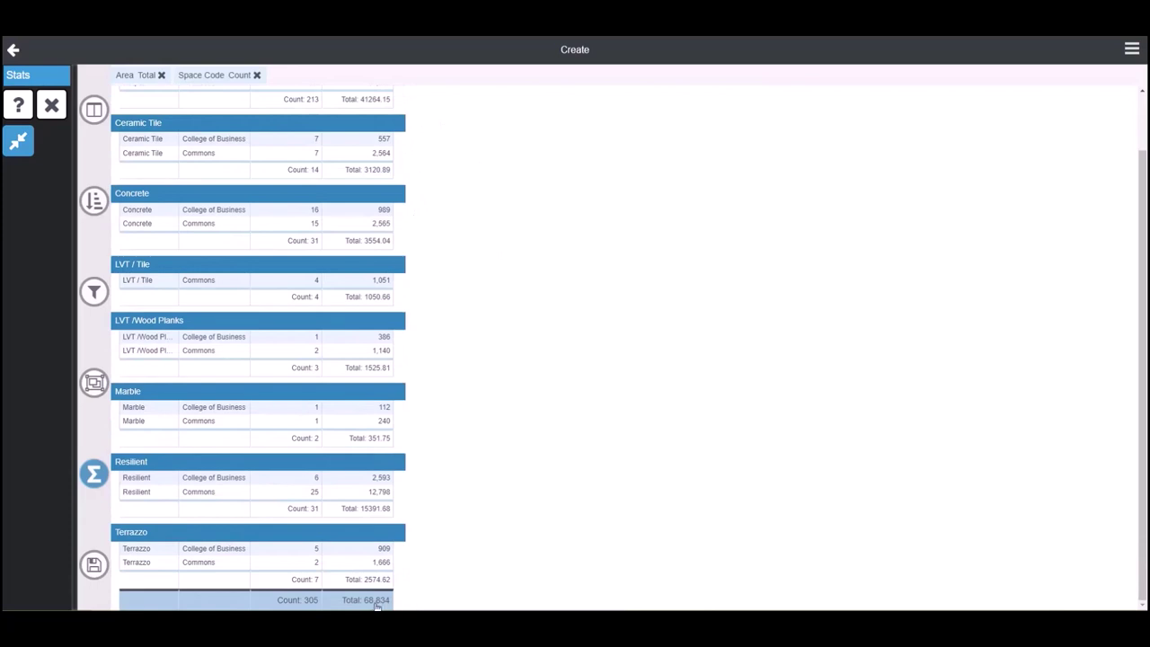
pyautogui.scroll(1, 428, 578)
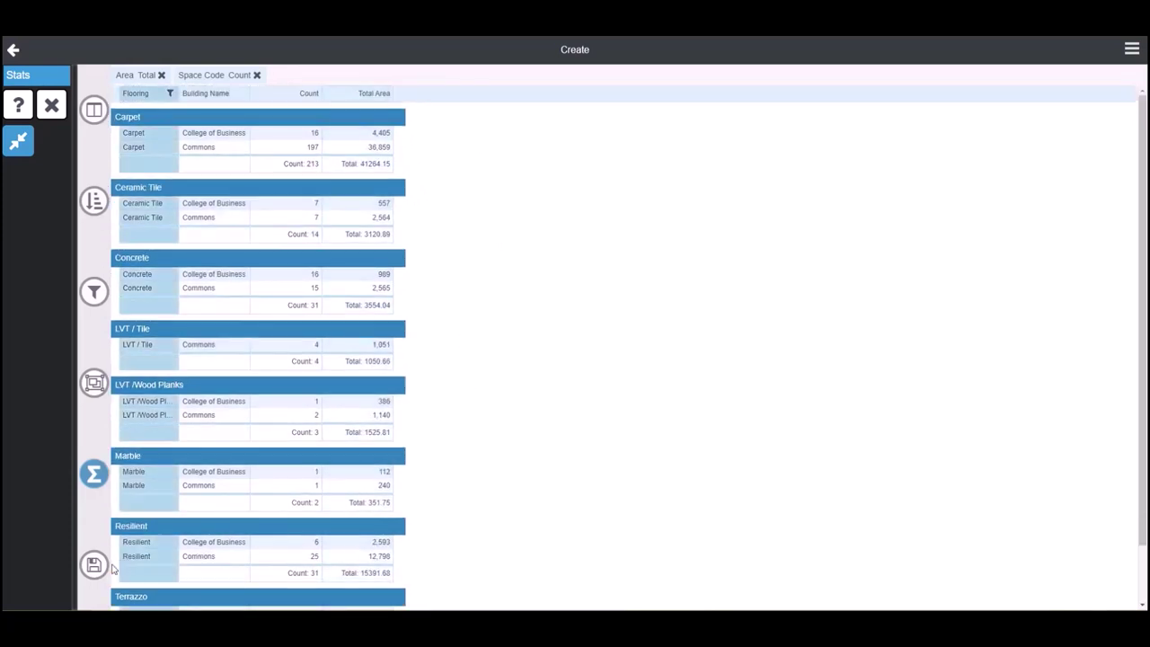
# Export the condensed flooring summary as an Excel file and open the downloaded spreadsheet.
pyautogui.click(93, 563)
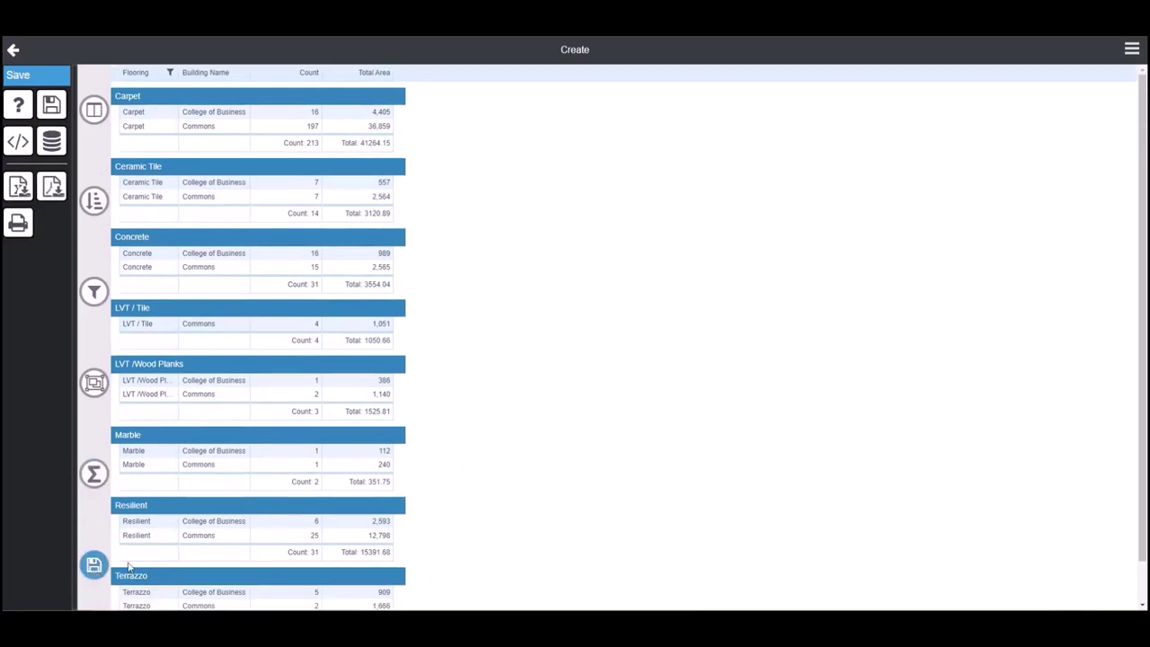
pyautogui.click(20, 190)
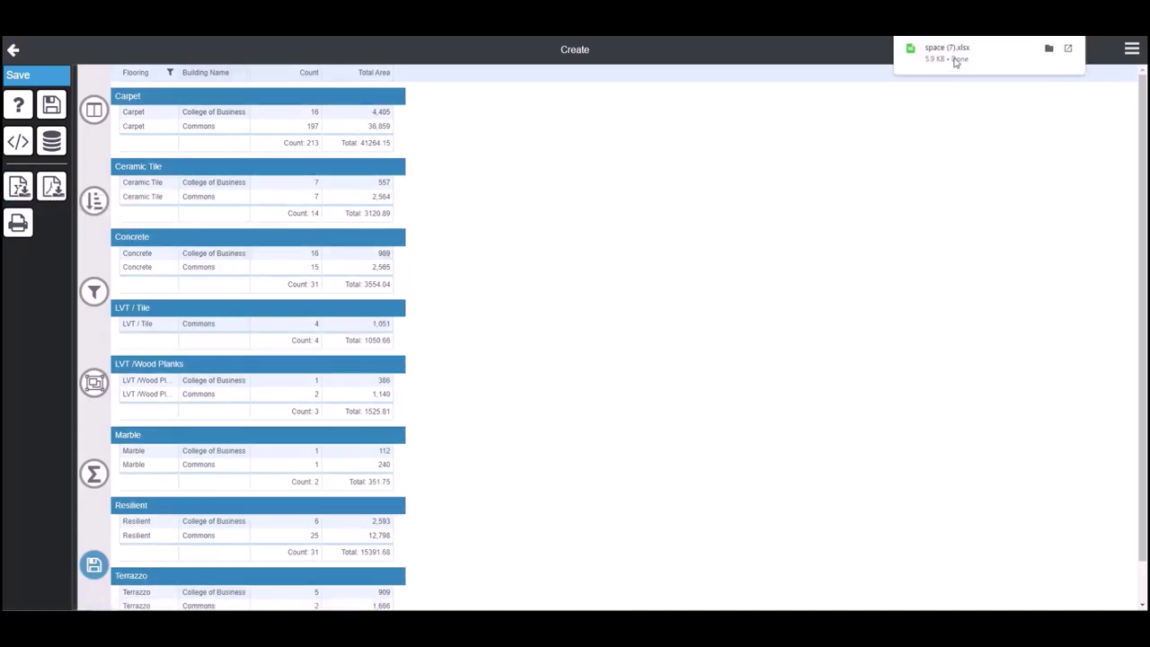
pyautogui.click(956, 61)
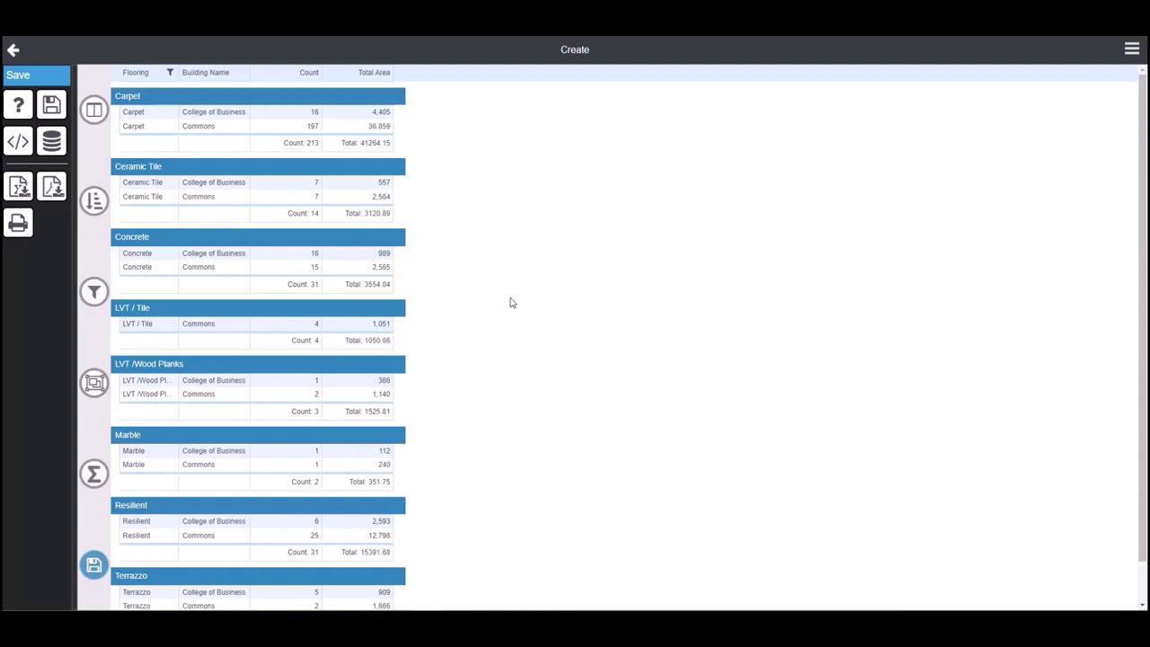
# Expand the report back to individual space rows and filter it to isolate spaces with Carpet flooring.
pyautogui.click(94, 474)
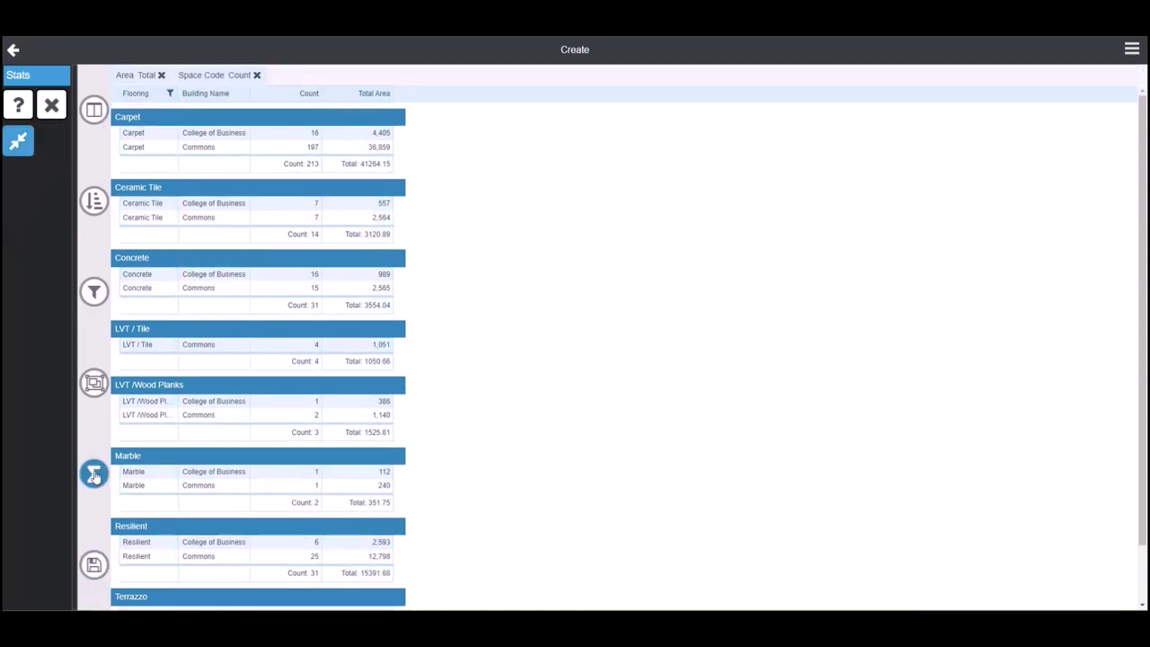
pyautogui.click(17, 145)
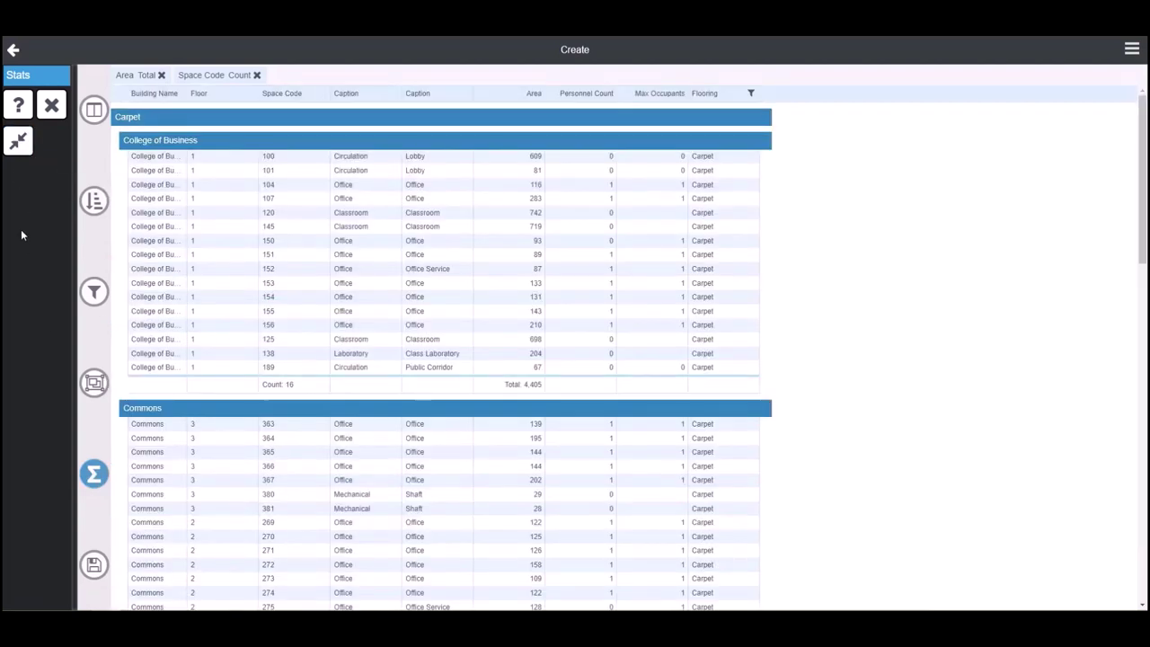
pyautogui.click(95, 294)
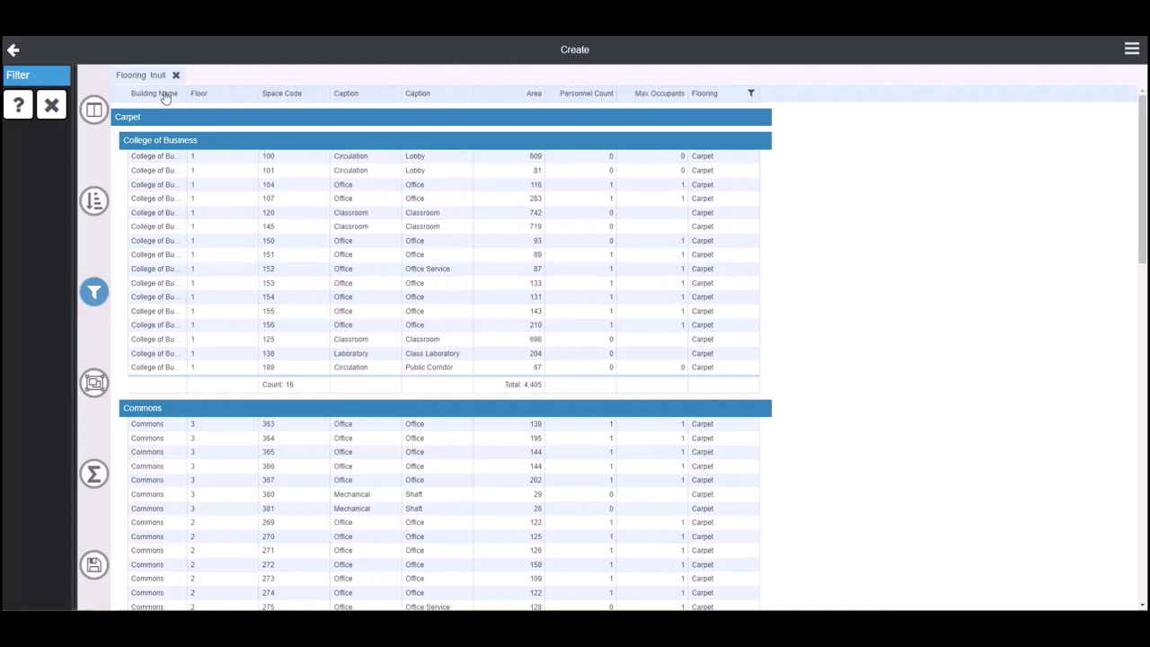
pyautogui.click(709, 255)
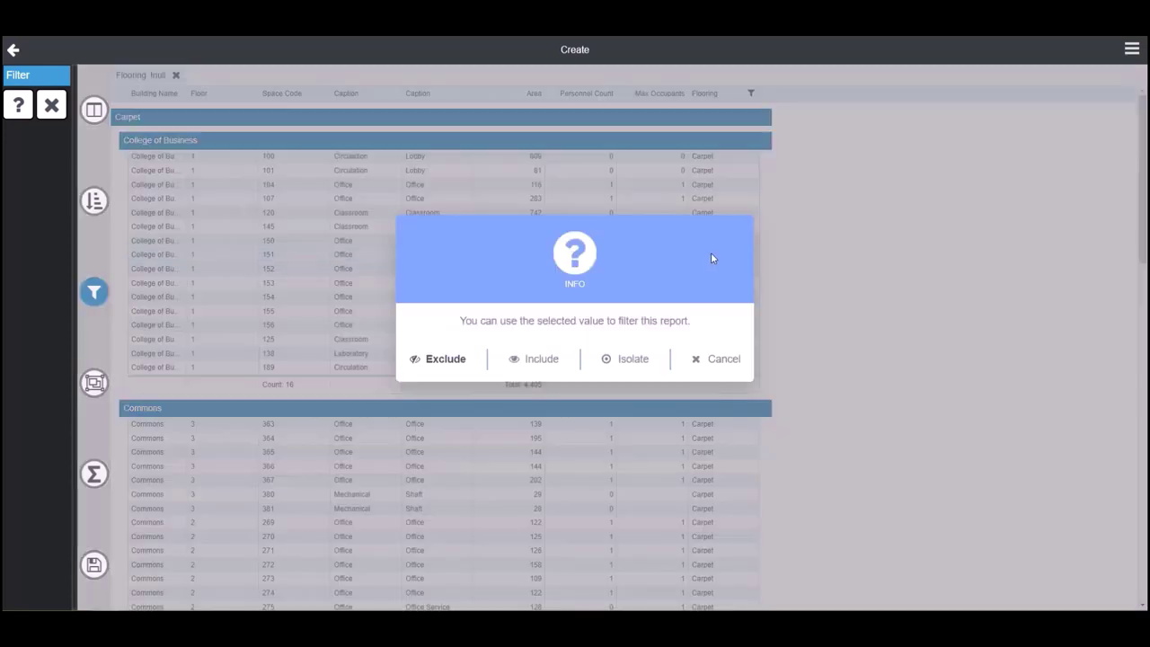
pyautogui.click(632, 359)
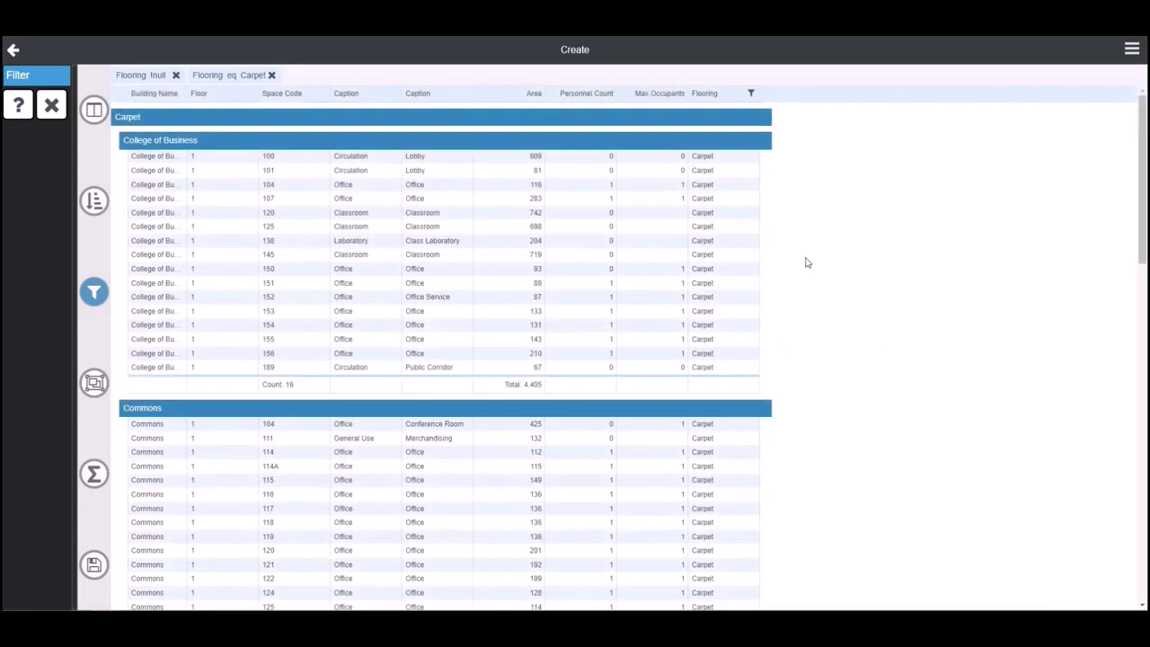
pyautogui.scroll(-20, 805, 263)
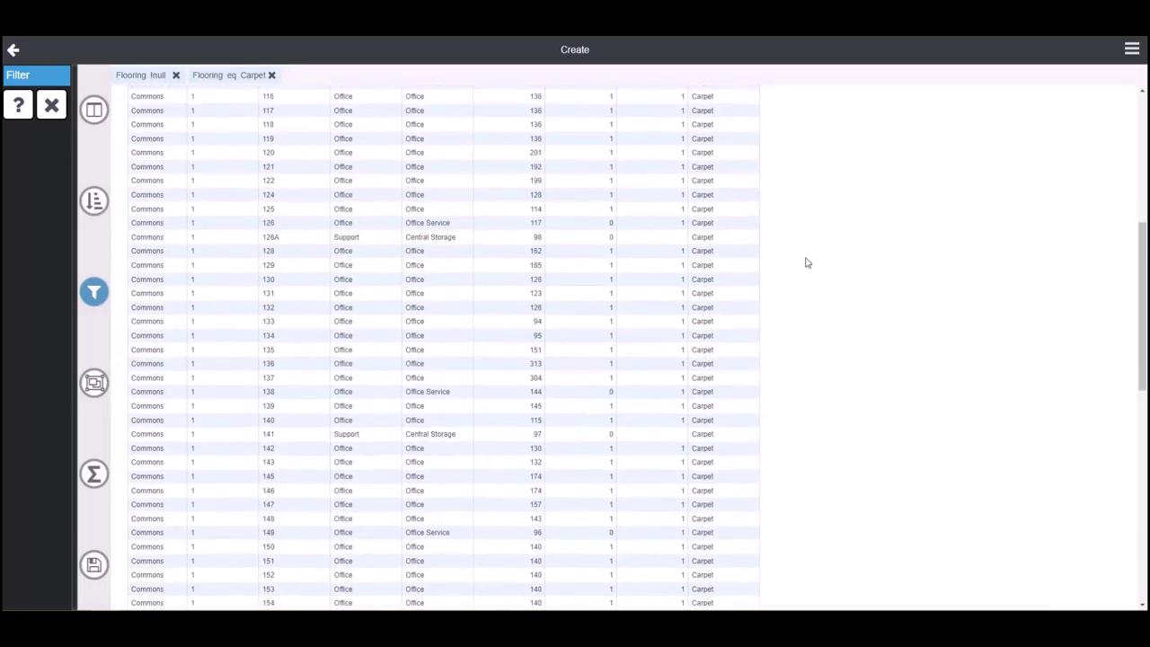
pyautogui.scroll(20, 806, 263)
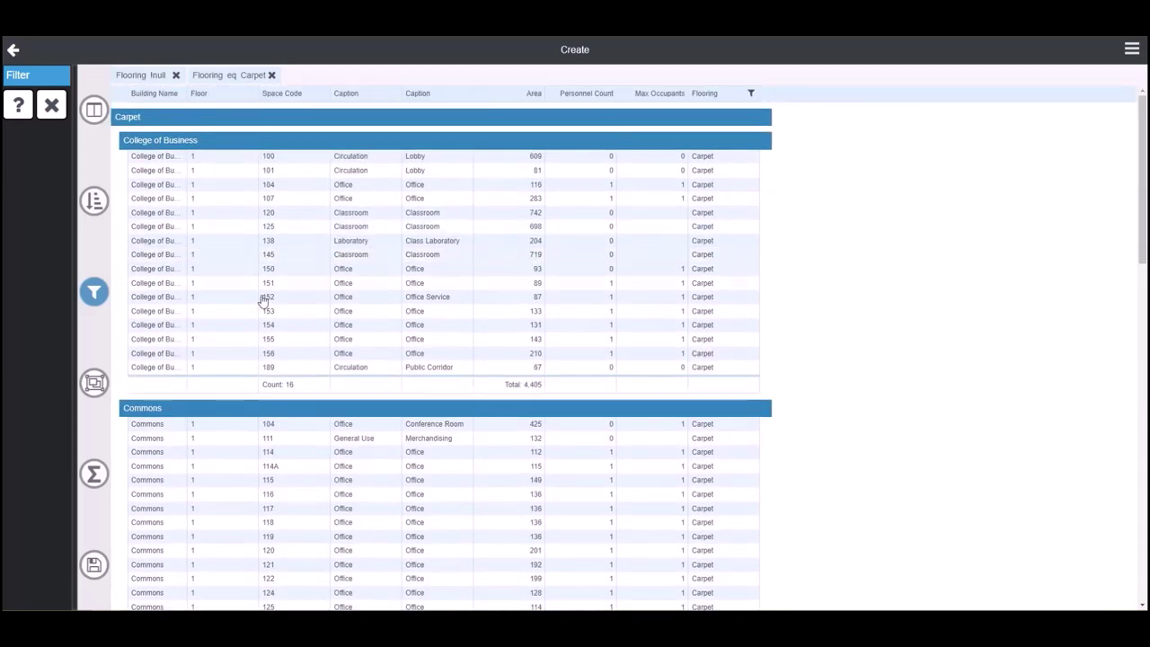
# Save the report as "All Carpeted Spaces", keywords "spaces,surfaces,flooring,area,janitorial,cleaning,buildings", description "Show all of the spaces that have carpet as a flooring.", and return to My Reports.
pyautogui.click(93, 564)
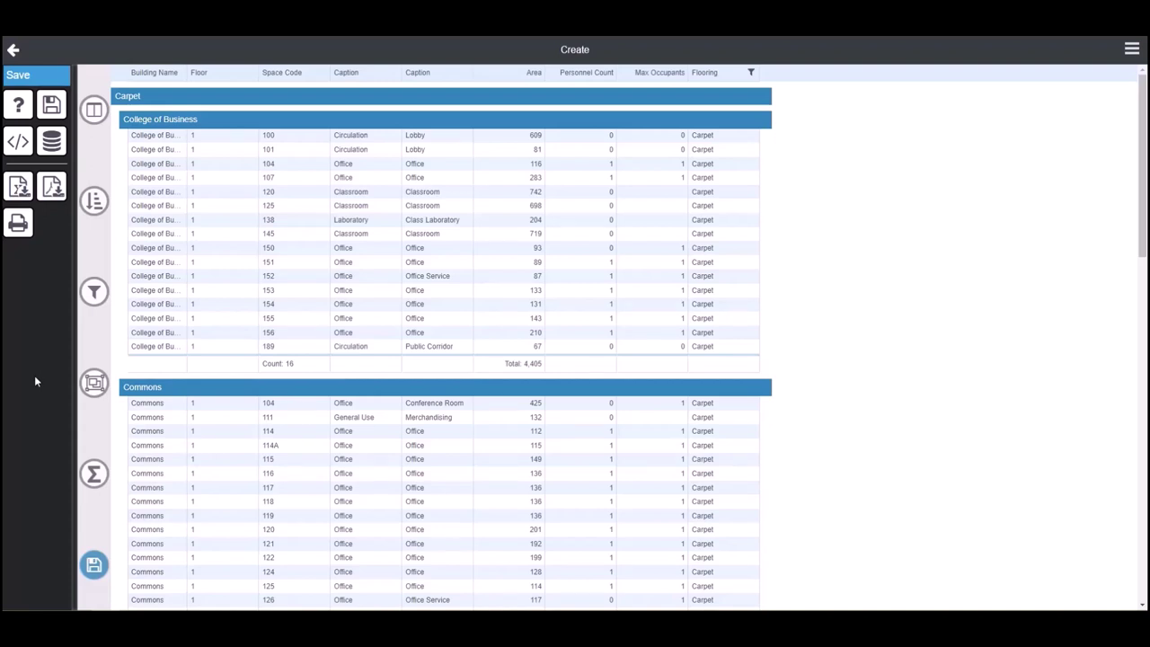
pyautogui.click(50, 108)
pyautogui.click(402, 150)
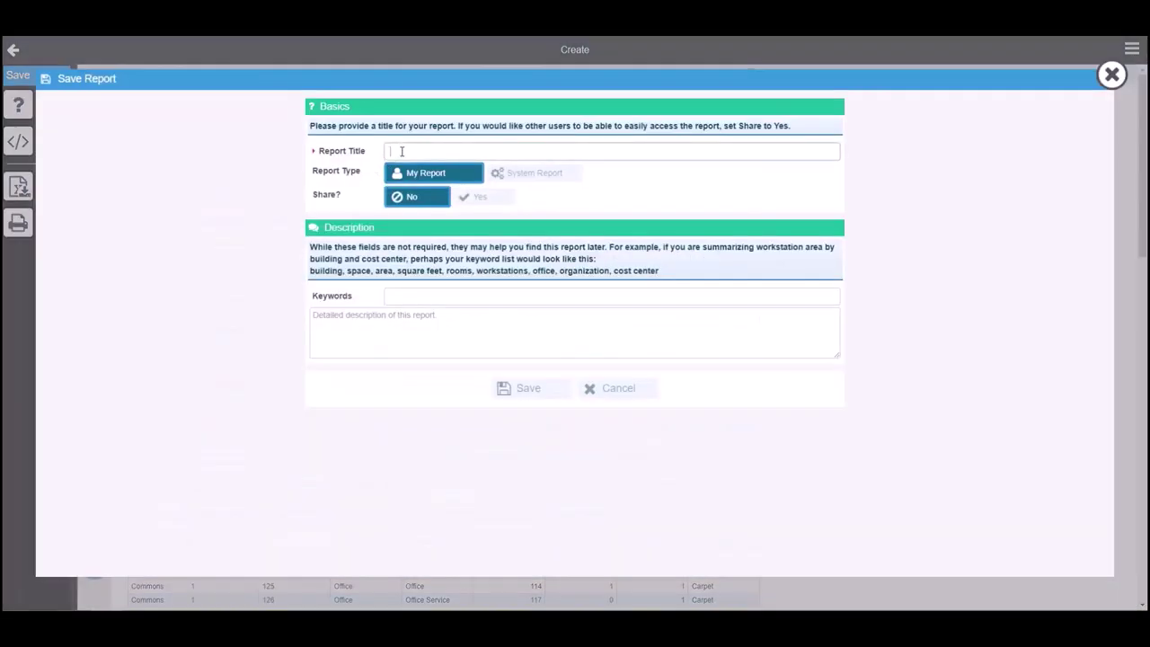
pyautogui.write('All Carpeted Spaces')
pyautogui.click(528, 388)
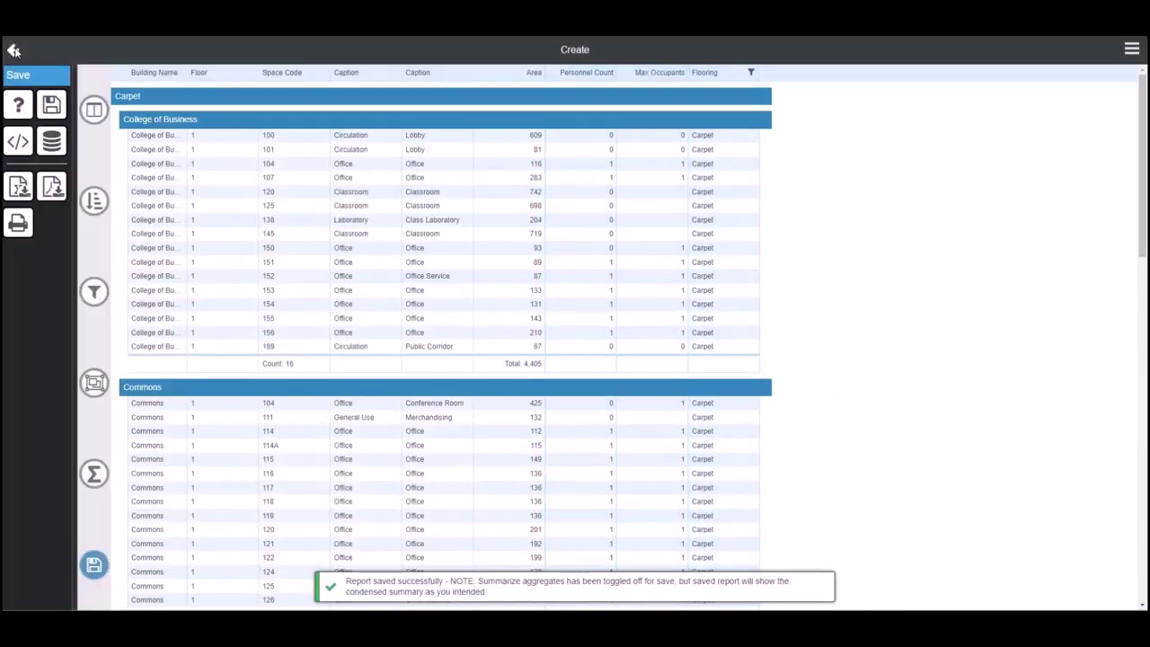
pyautogui.click(15, 51)
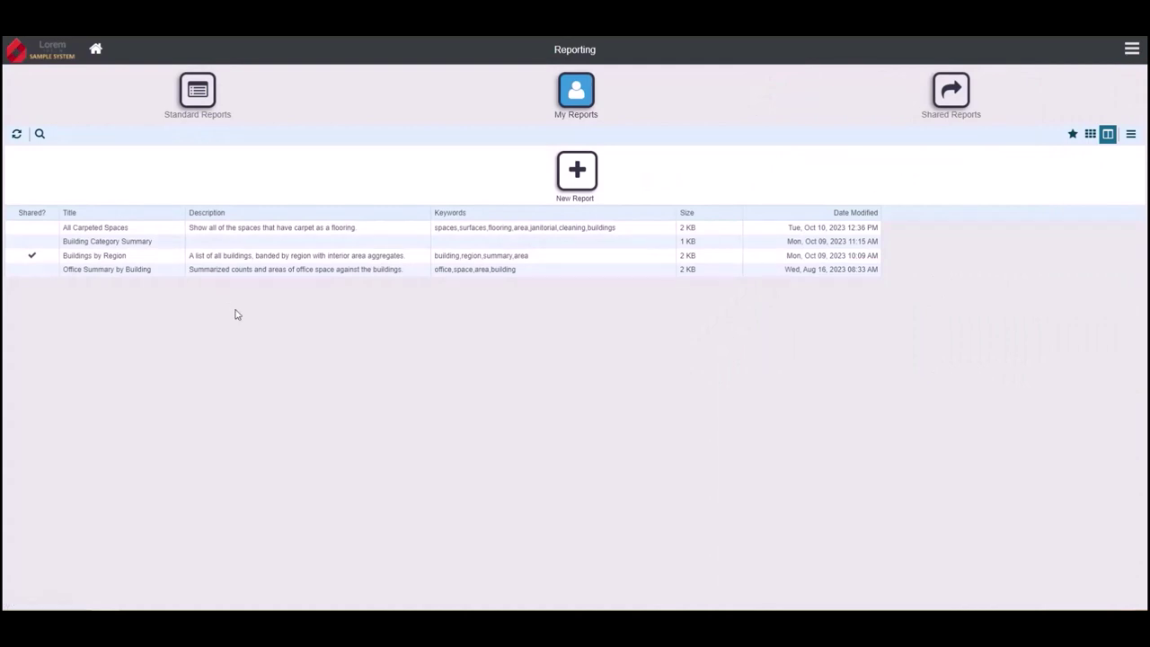
# Edit the details of the "All Carpeted Spaces" report to share it with other users, save, and return to My Reports.
pyautogui.click(90, 229)
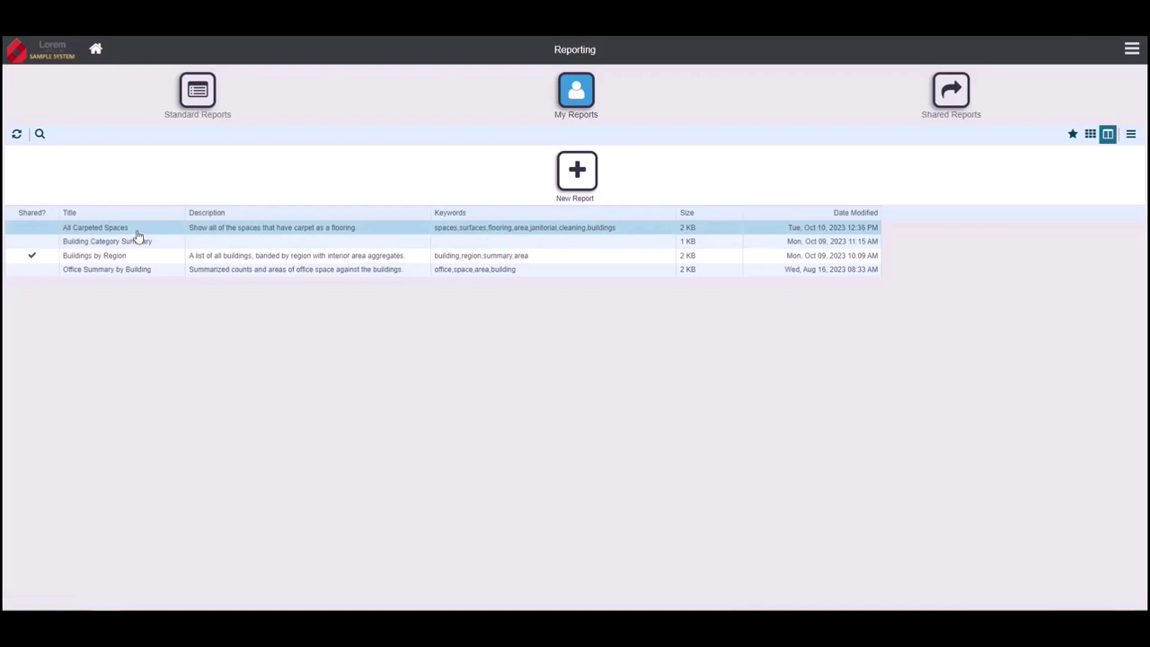
pyautogui.click(131, 230)
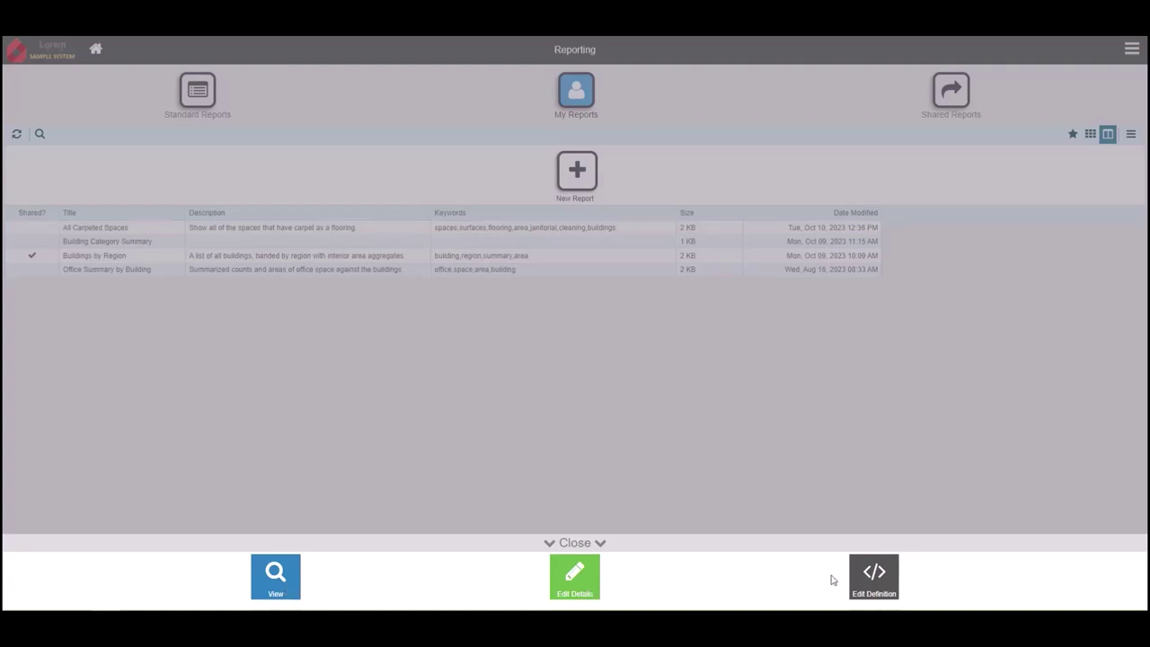
pyautogui.click(579, 586)
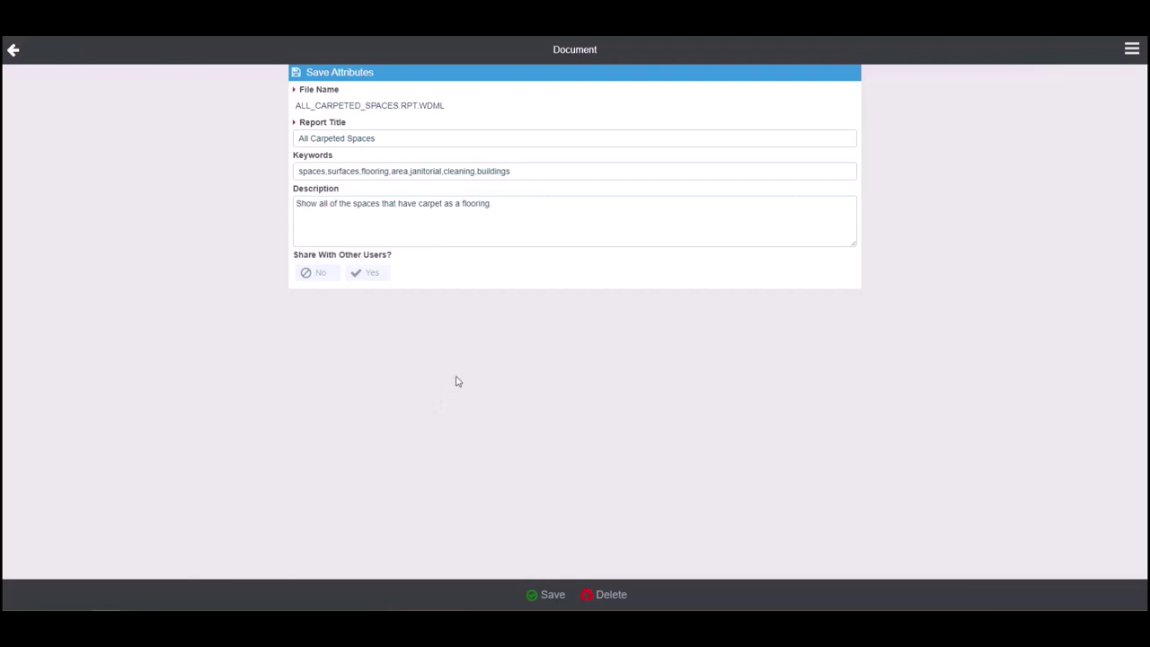
pyautogui.click(374, 273)
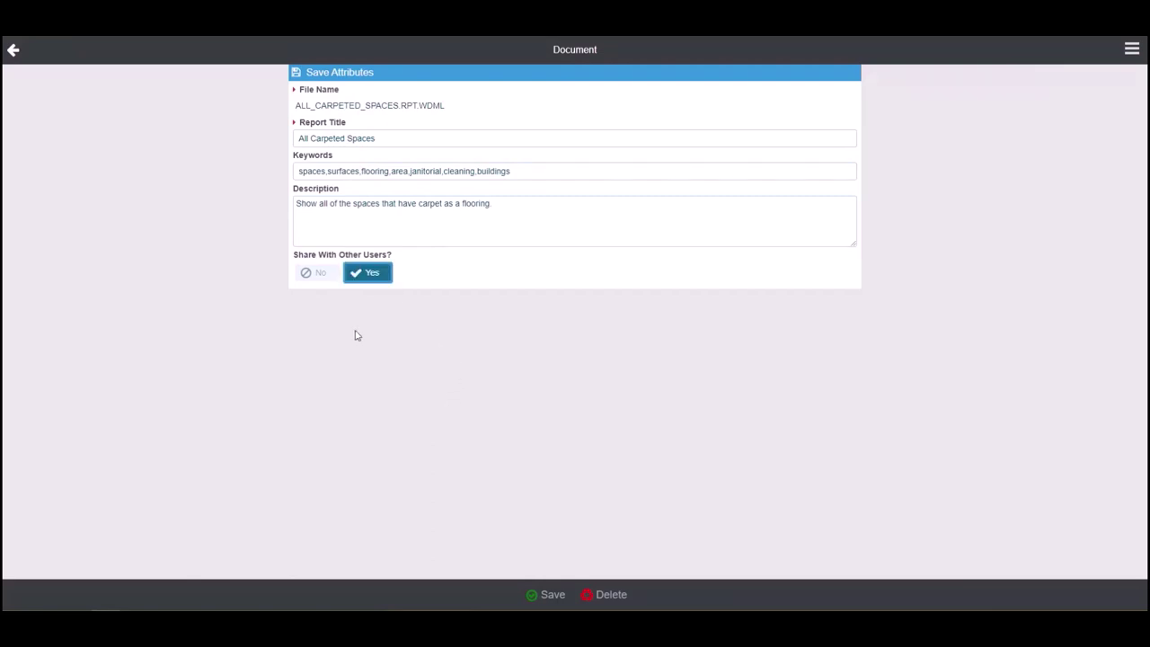
pyautogui.click(550, 597)
pyautogui.click(13, 50)
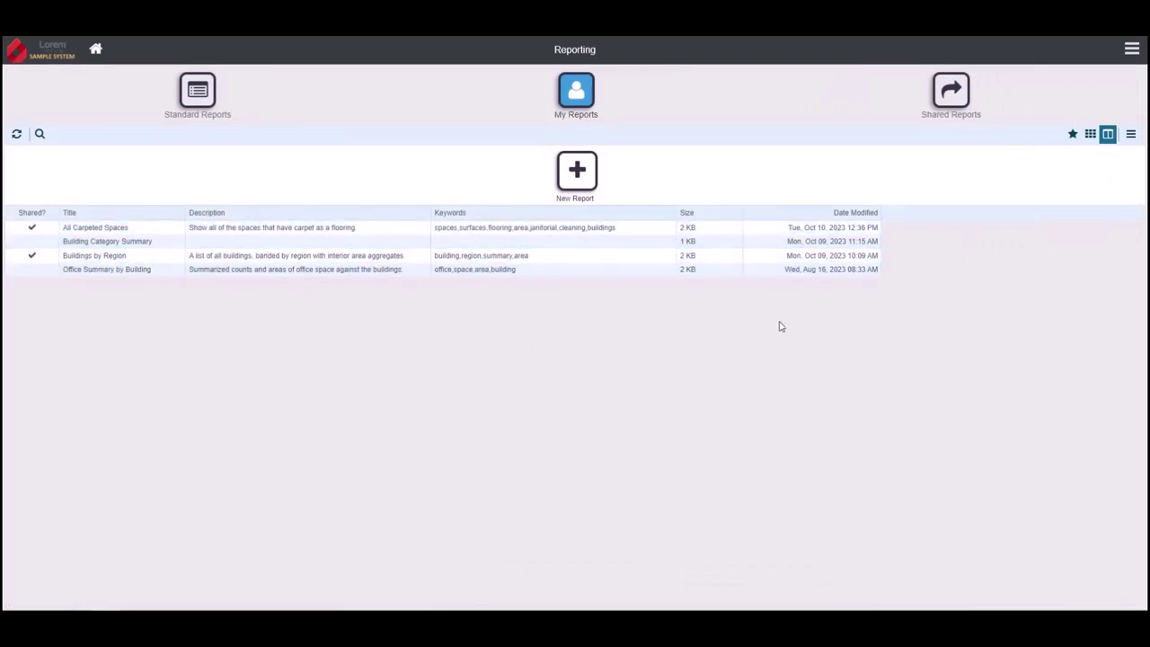
# Open the "All Carpeted Spaces" report for viewing from the shared reports.
pyautogui.click(954, 92)
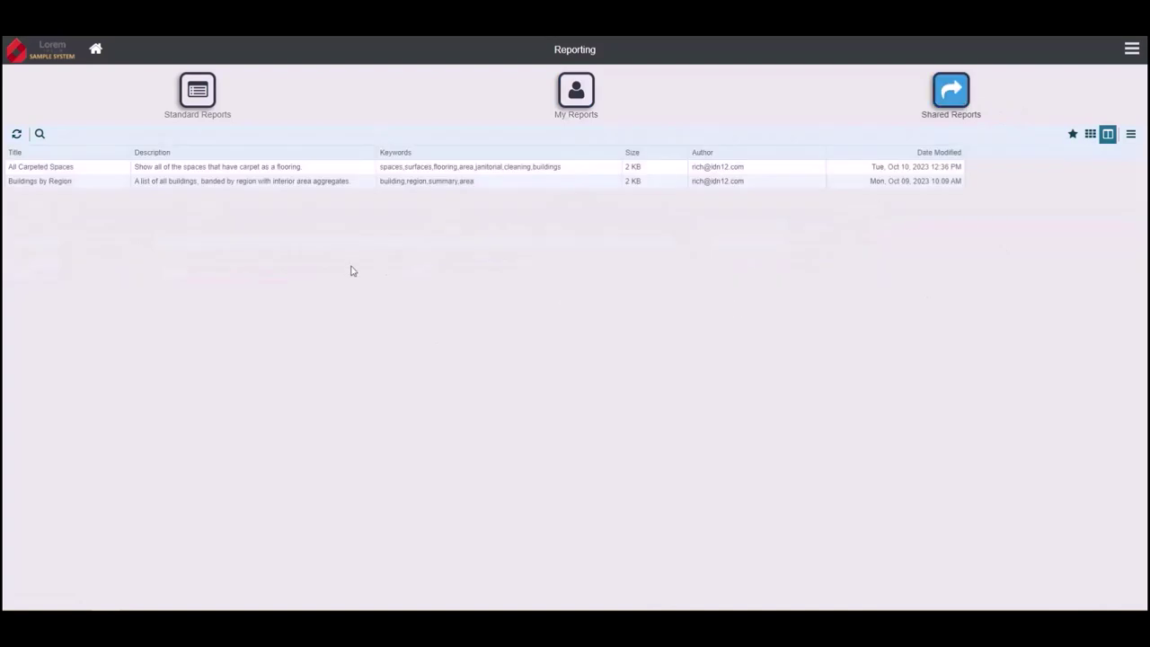
pyautogui.click(195, 172)
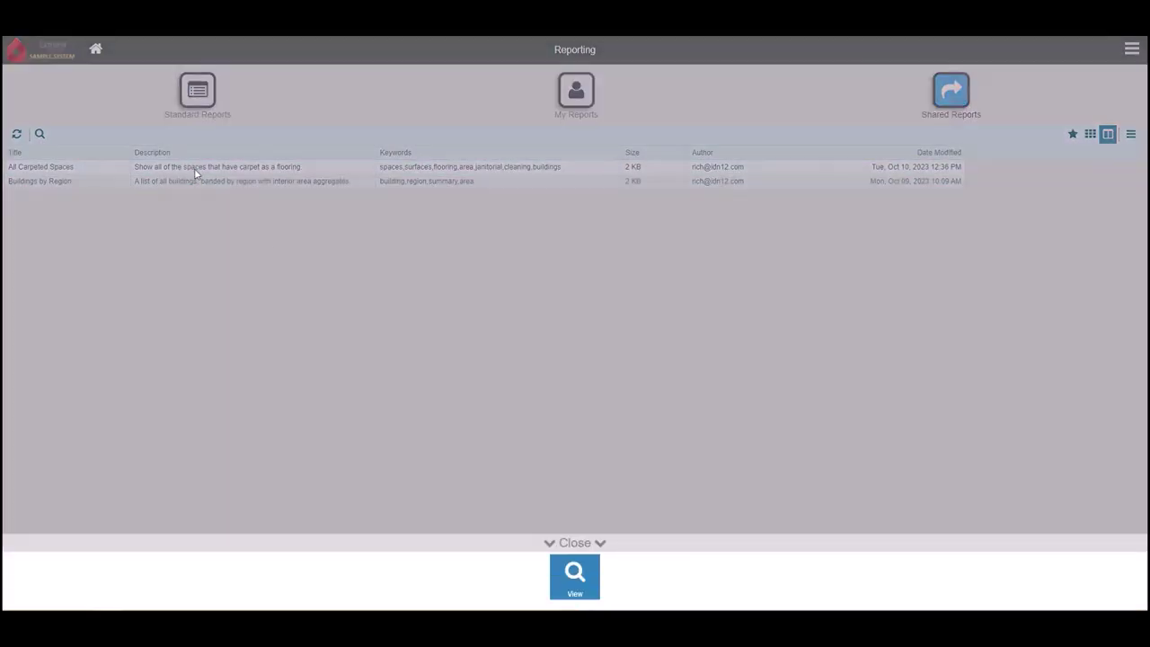
pyautogui.click(575, 577)
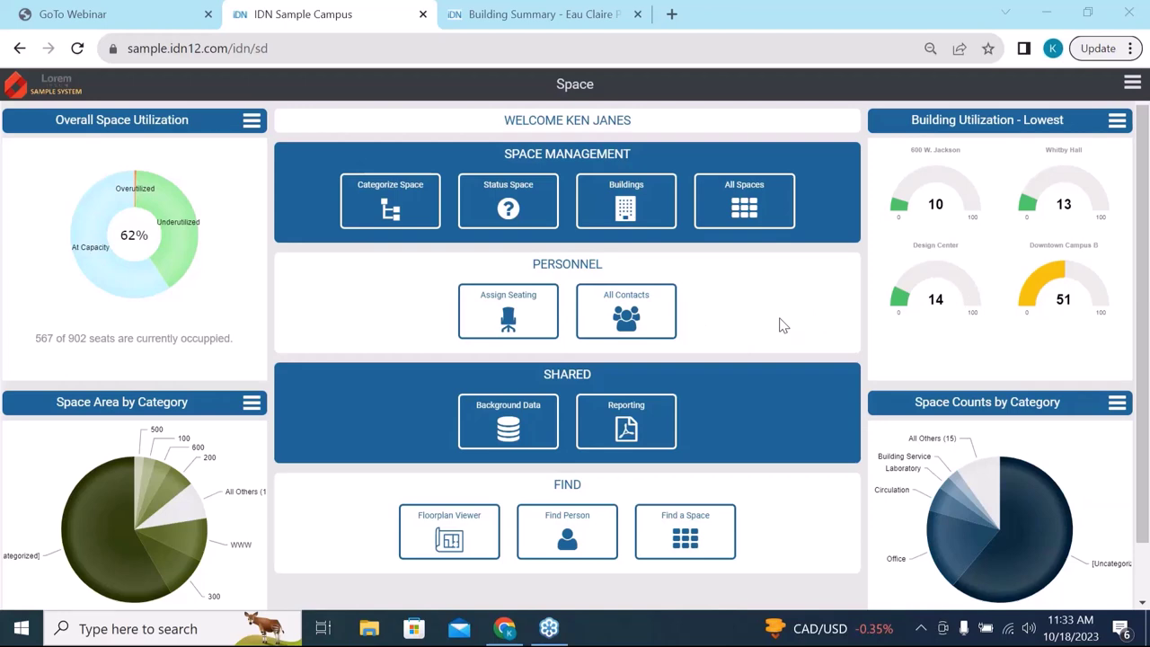
# Open the floorplan of the 12COM Commons Building from the space management building list and inspect the occupancy near the central entrance.
pyautogui.click(628, 205)
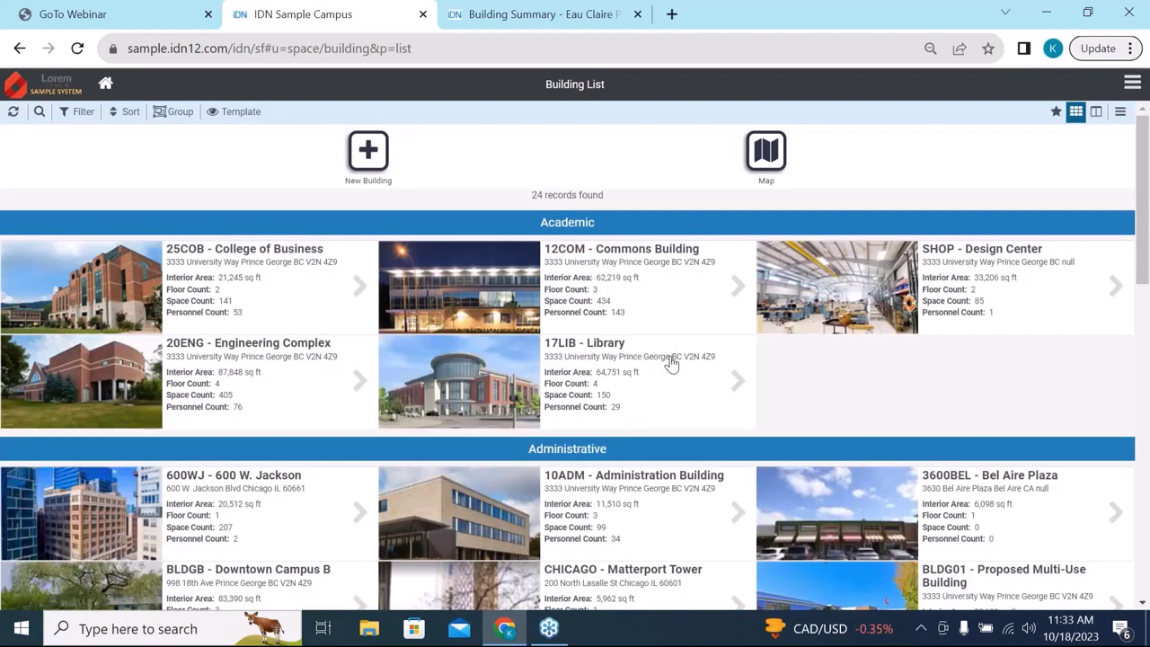
pyautogui.scroll(-3, 669, 362)
pyautogui.scroll(3, 672, 366)
pyautogui.click(599, 269)
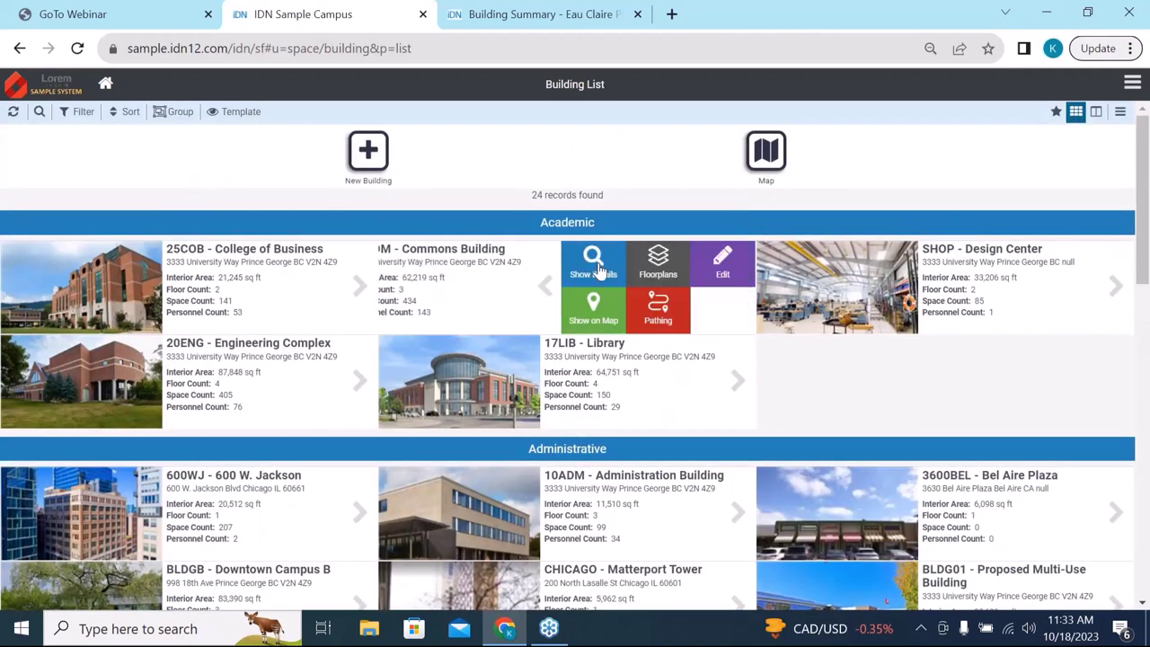
pyautogui.click(658, 269)
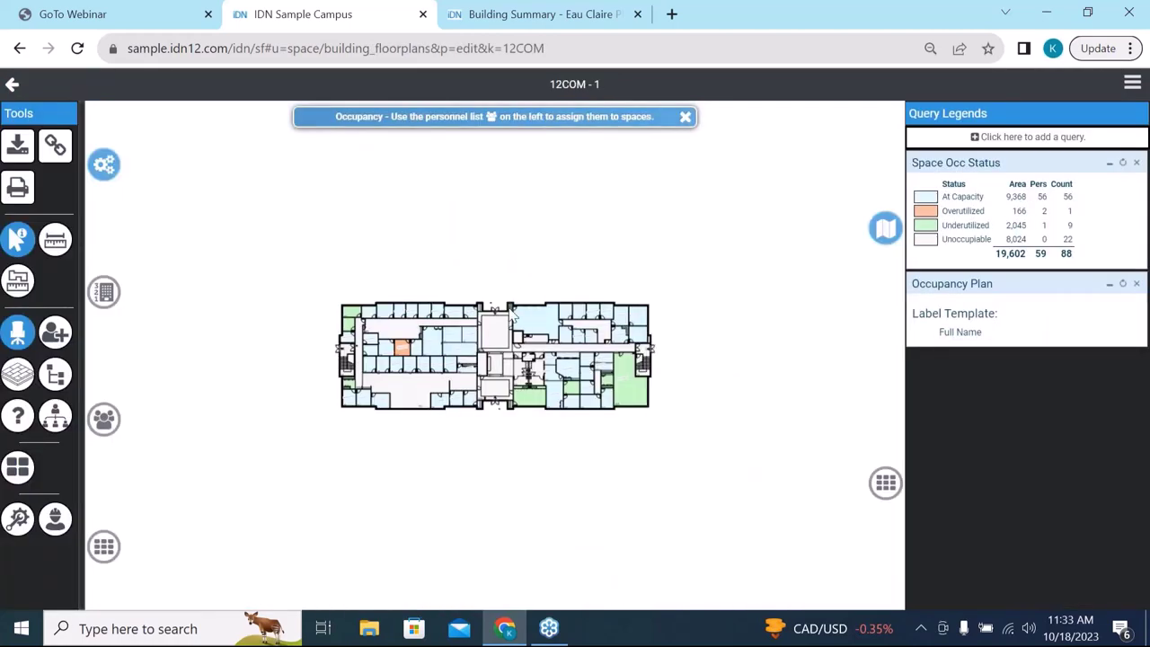
pyautogui.scroll(3, 512, 309)
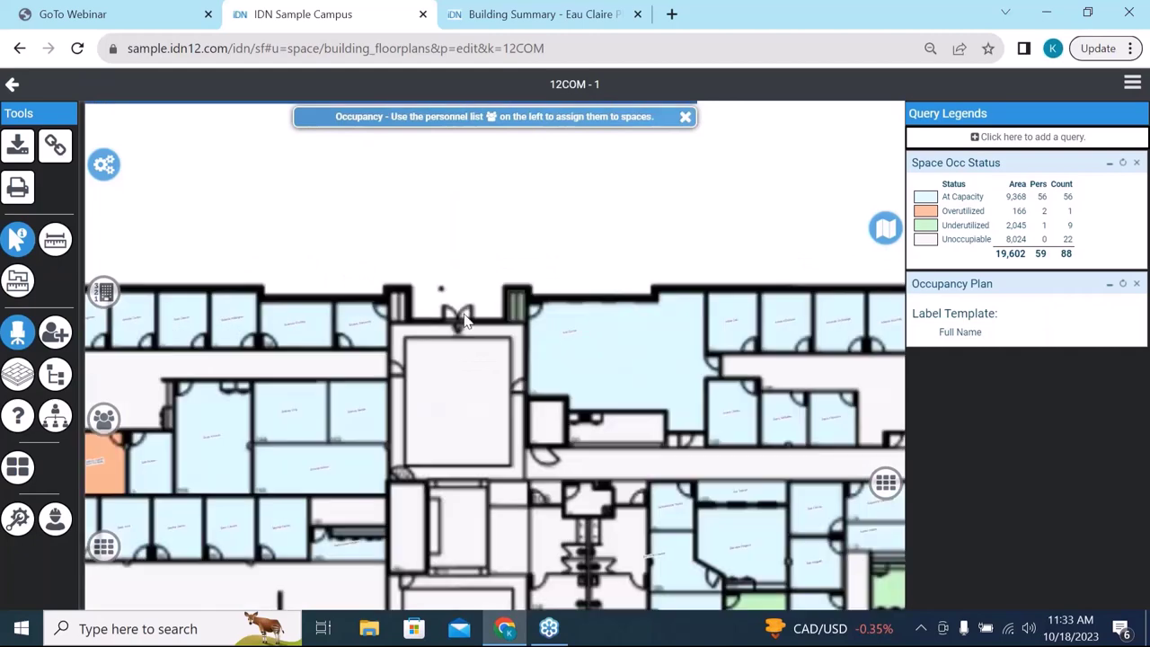